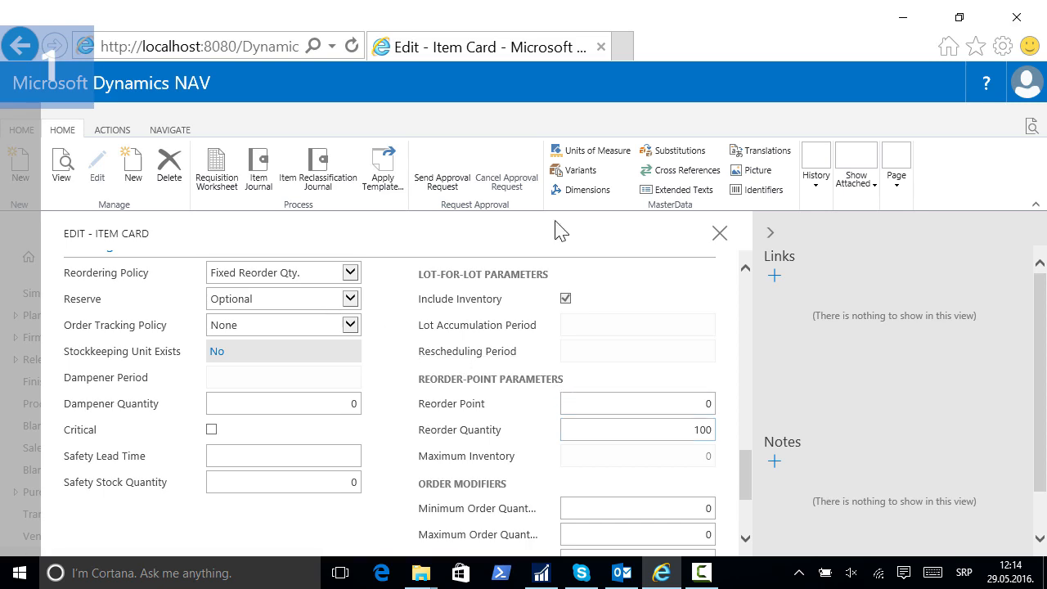
Close the item card, open availability by location for ASH TREE TABLE, and inspect the ledger entries behind CENTRAL's inventory.
click(719, 235)
click(190, 174)
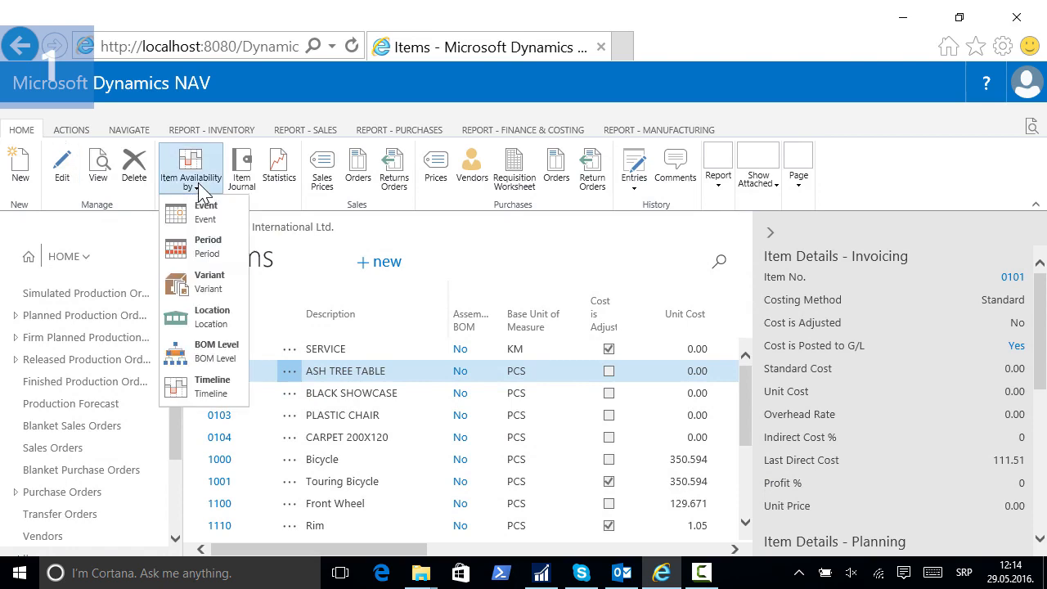
click(211, 315)
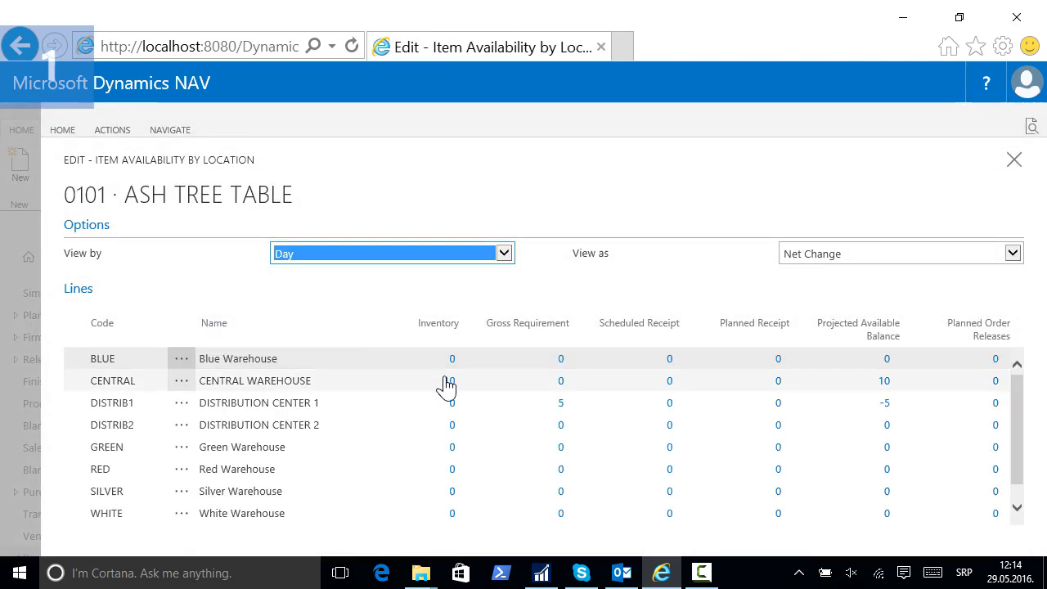
click(450, 382)
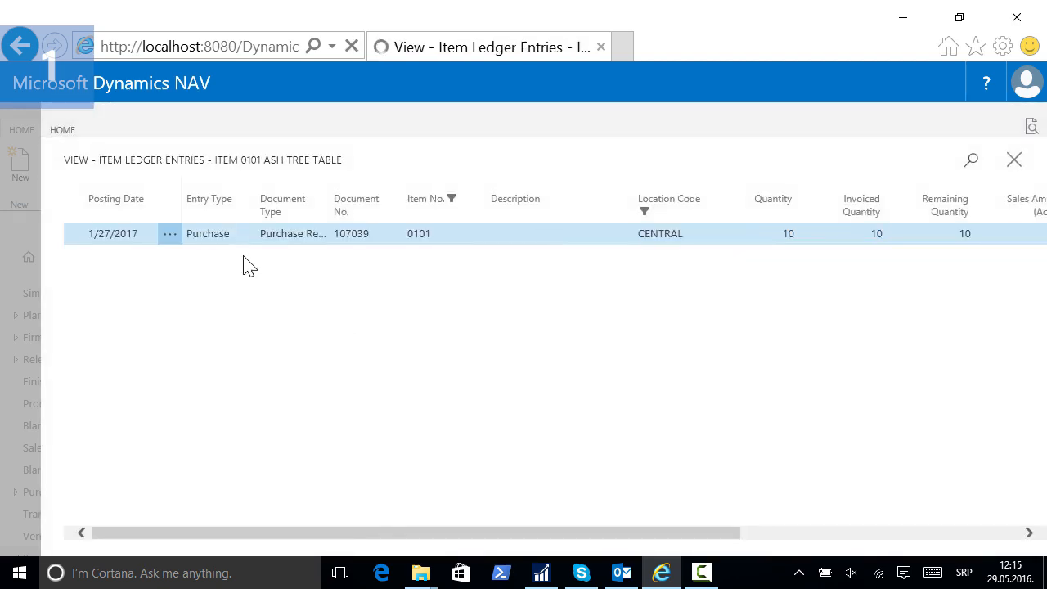
click(1012, 161)
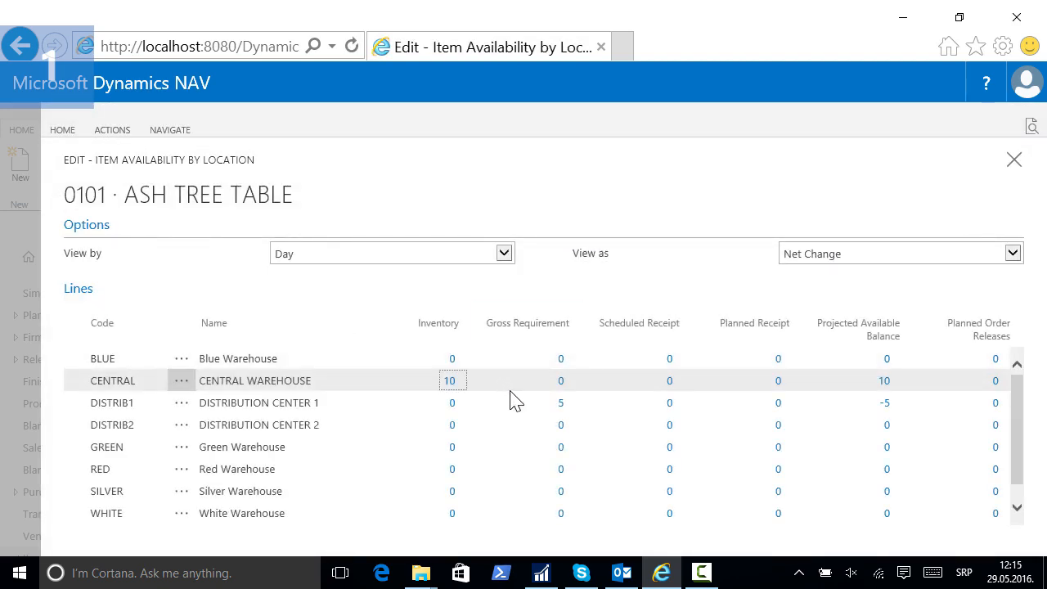
Inspect the demand source behind DISTRIB1's gross requirement, and close the availability by location page.
click(561, 405)
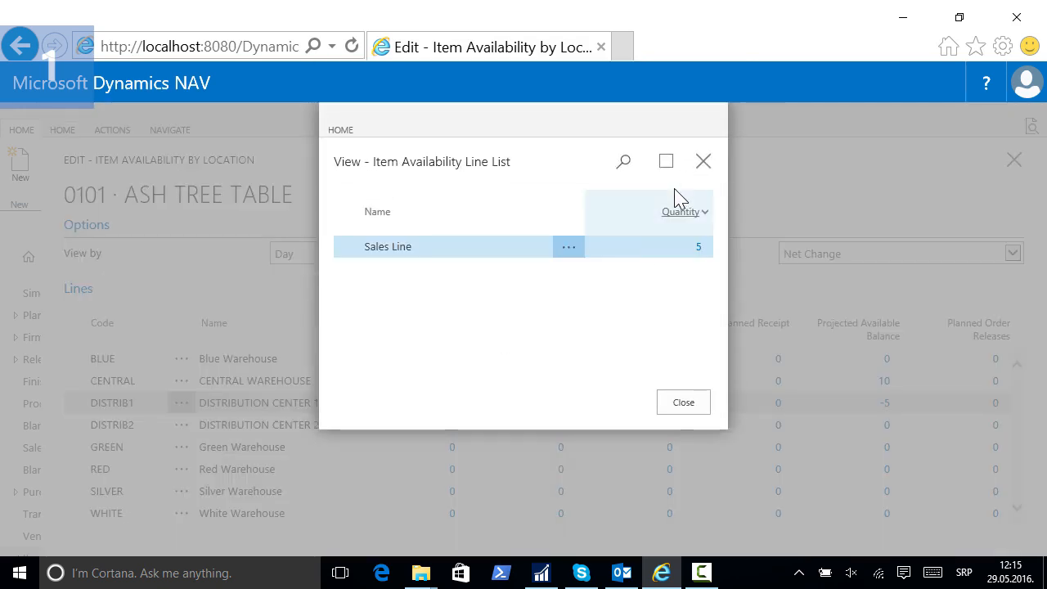
click(703, 161)
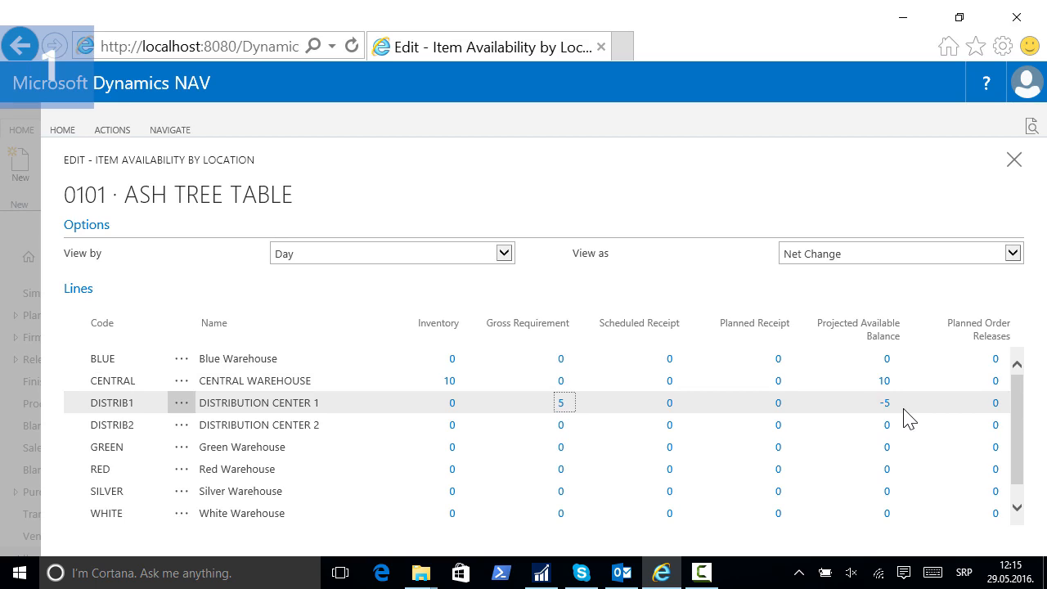
click(1015, 161)
Search for Requisition Worksheets using "req" and open the DEFAULT requisition worksheet.
click(1031, 129)
text(req)
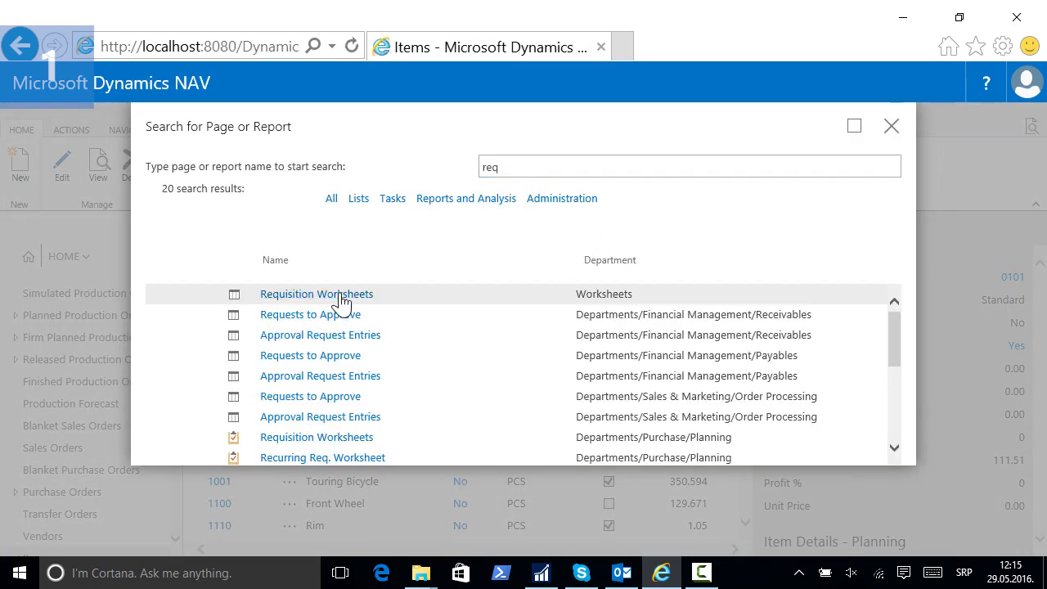
click(339, 294)
click(165, 235)
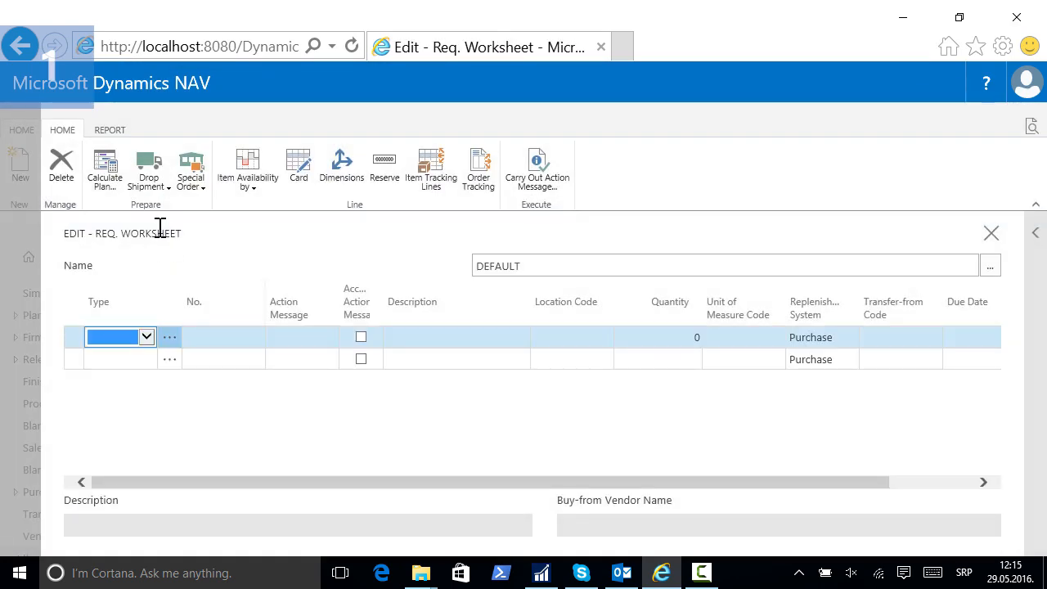
Calculate the requisition worksheet plan for item 0101 from 1/1/2017 to 1/31/2017 with forecast 2017.
click(105, 181)
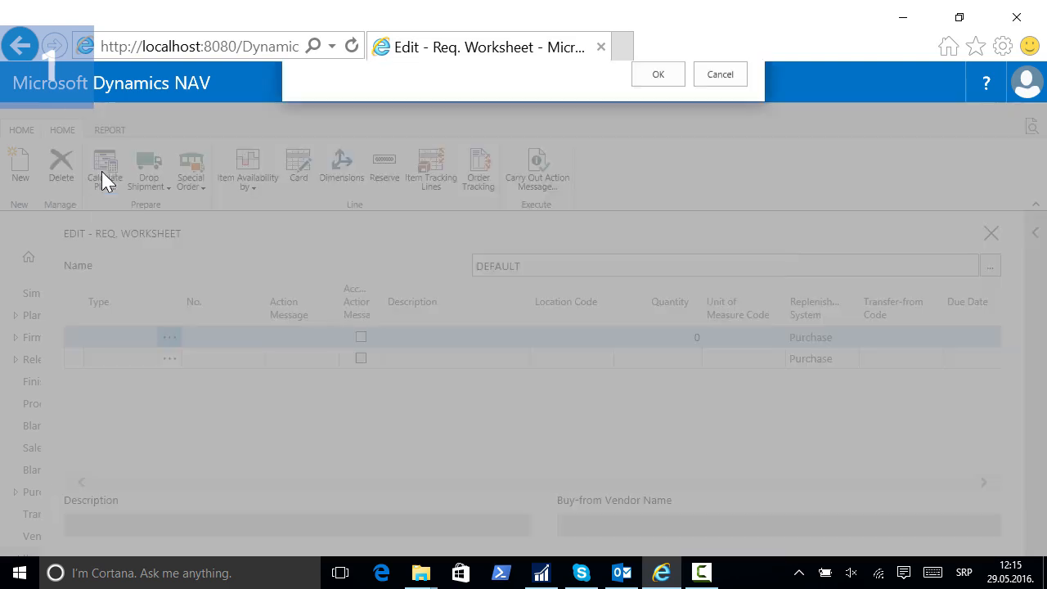
text(0101)
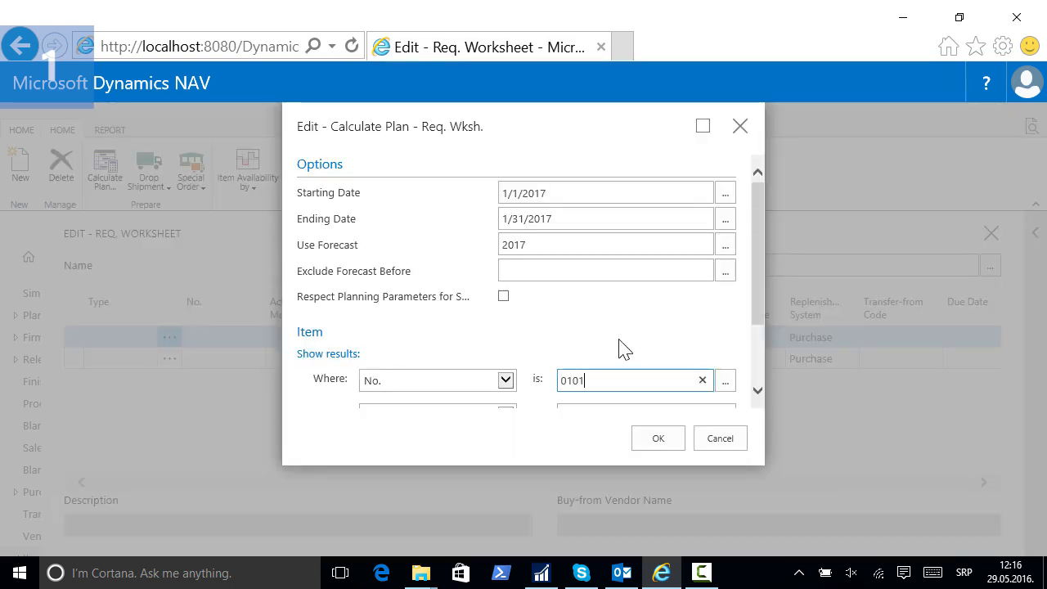
key(Tab)
click(658, 439)
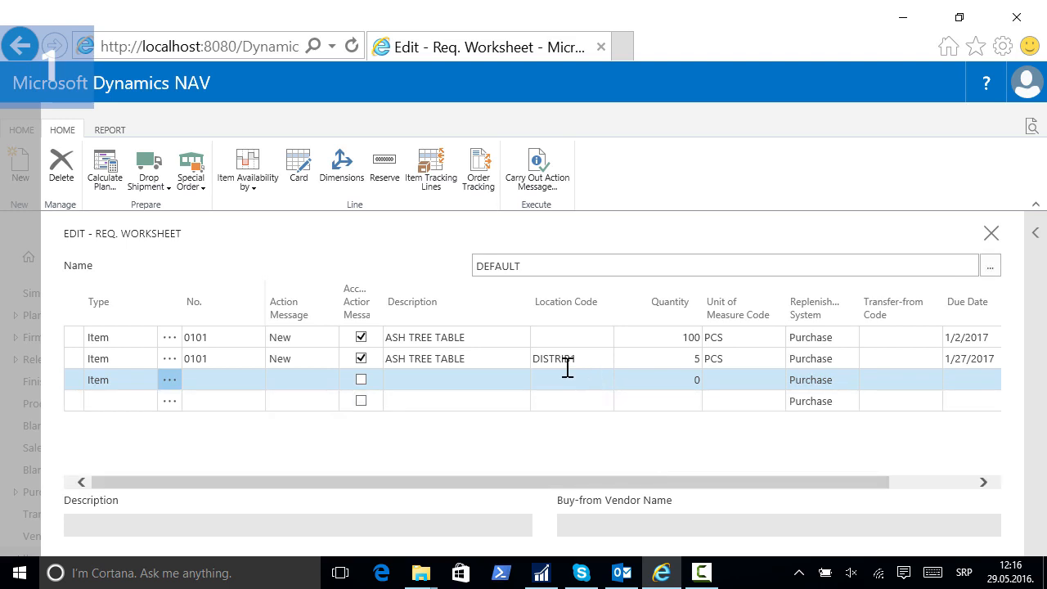
click(644, 331)
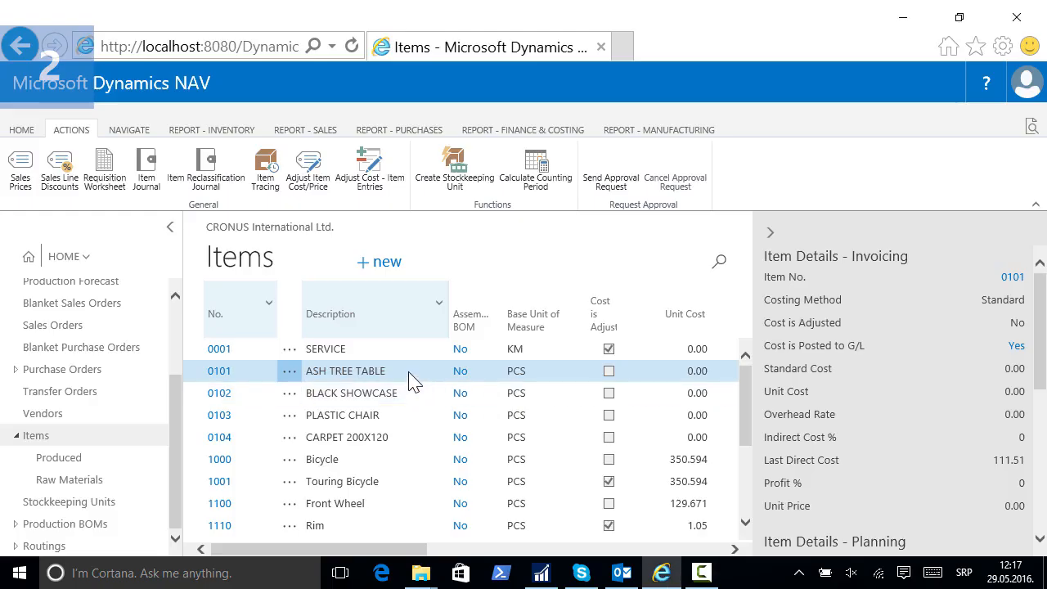
Create stockkeeping units per Location for item 0101, ASH TREE TABLE.
click(455, 181)
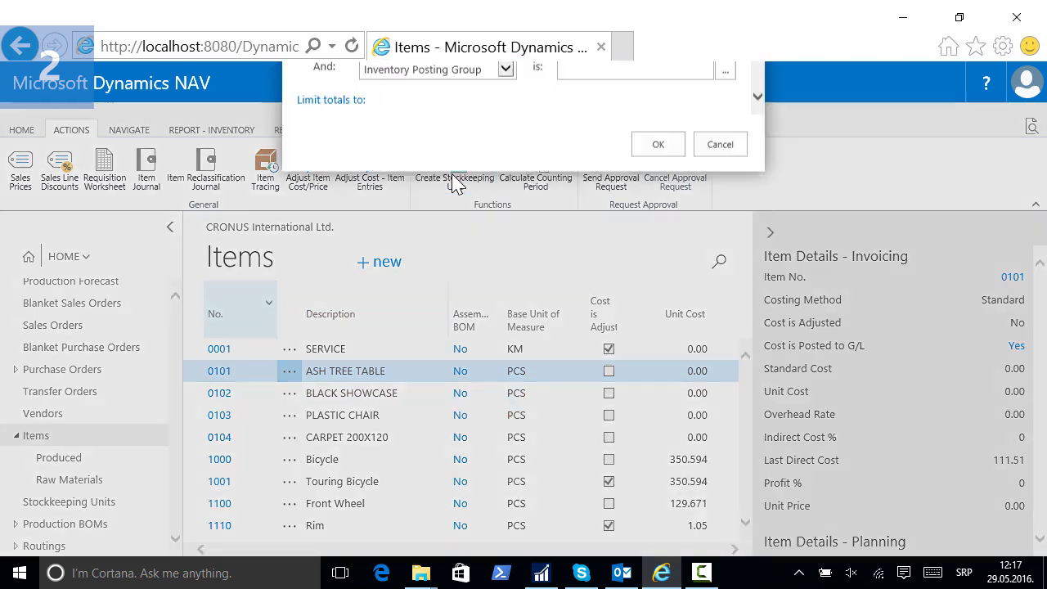
click(735, 198)
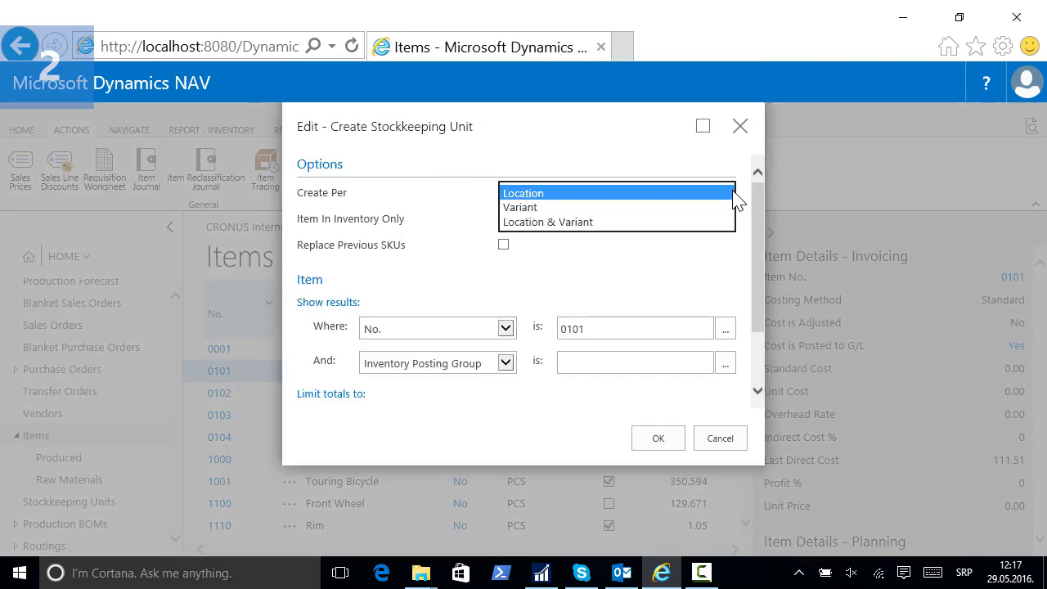
click(734, 196)
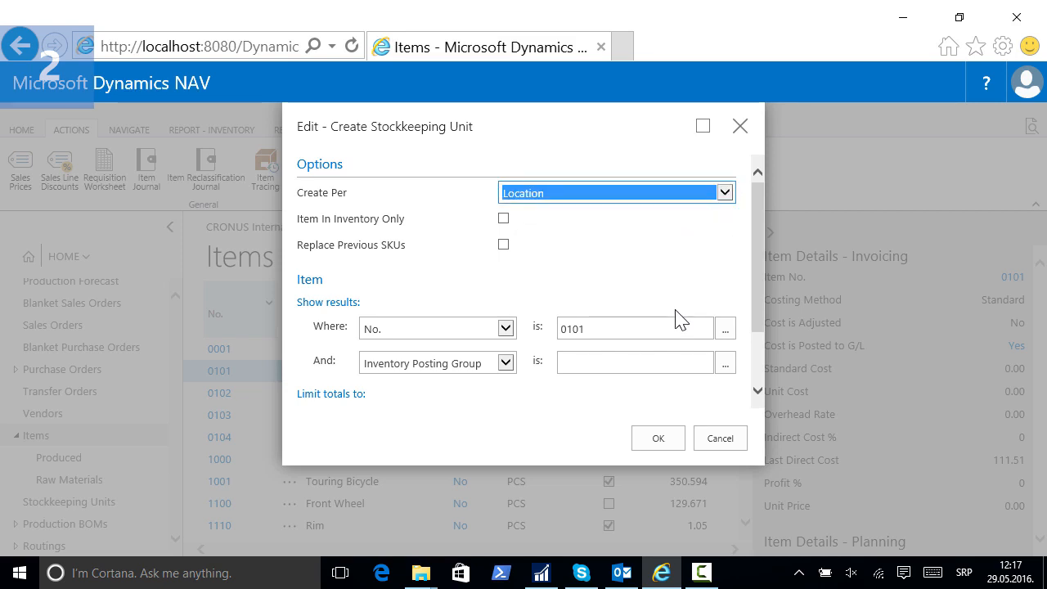
click(659, 328)
click(661, 442)
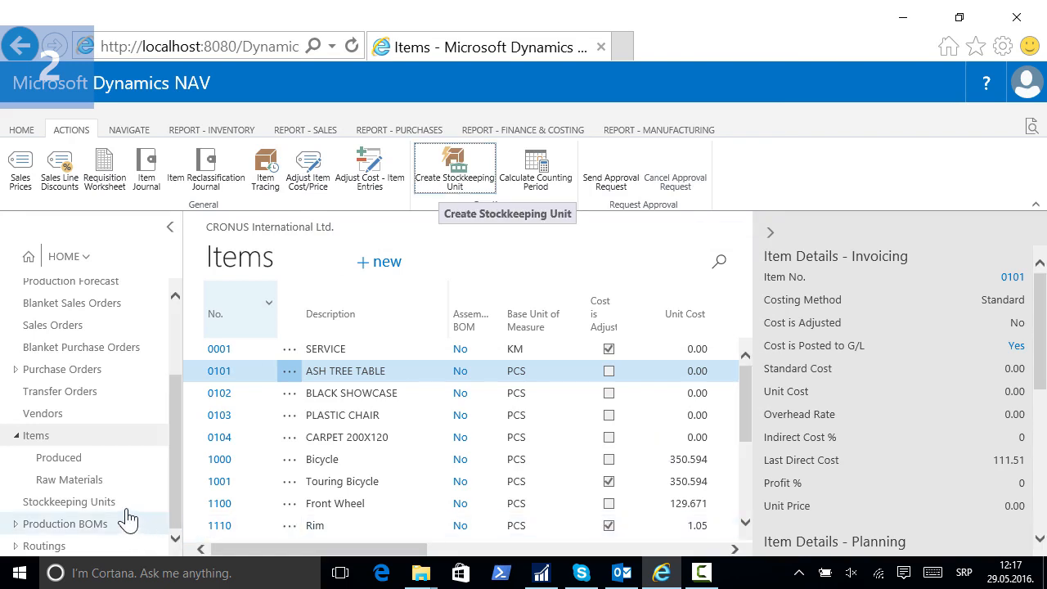
Open the Stockkeeping Units list and filter it for item 0101.
click(104, 505)
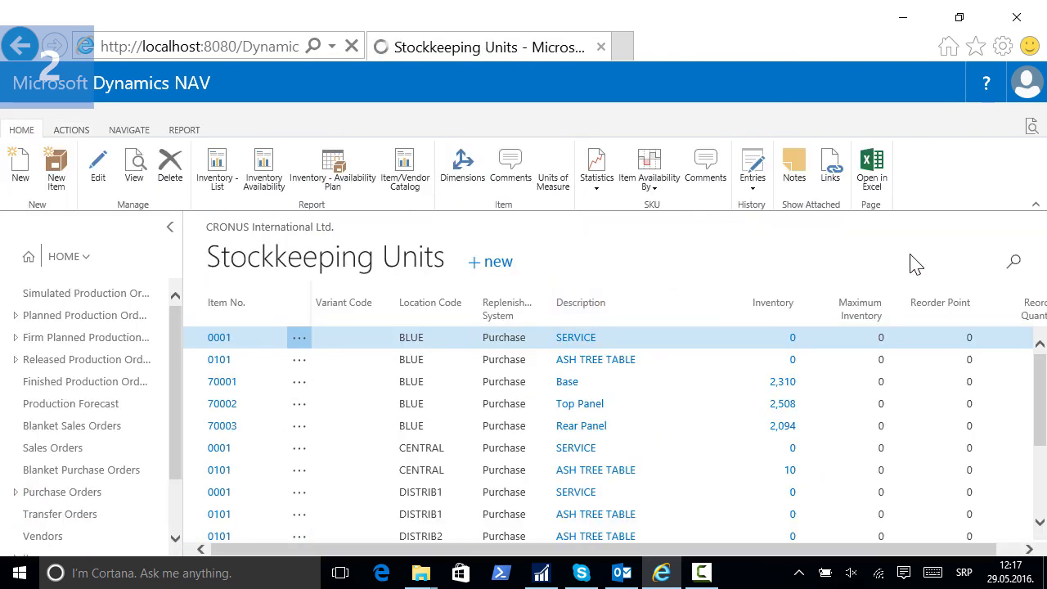
click(1013, 262)
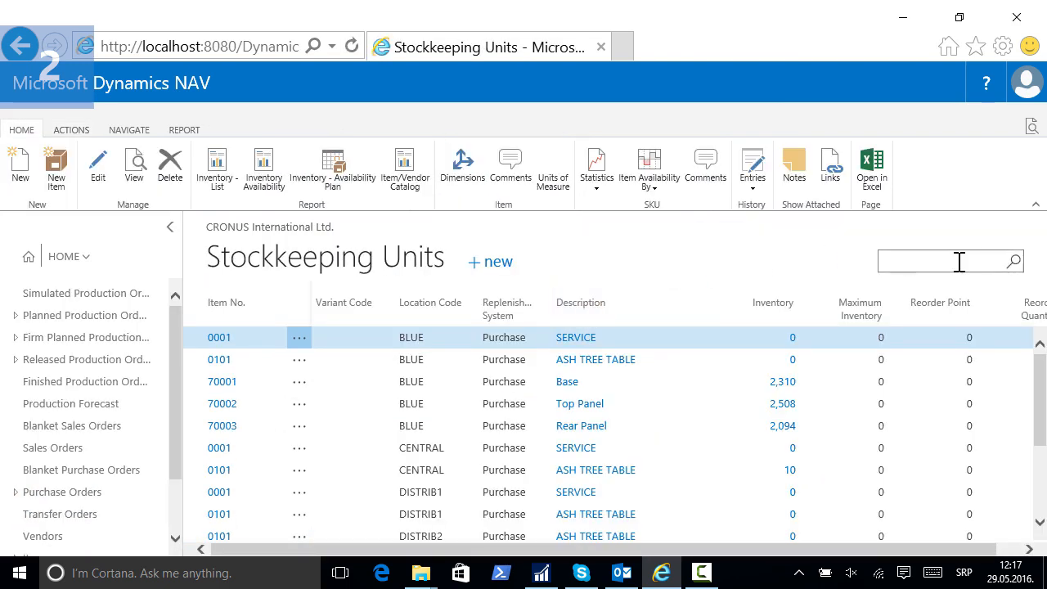
text(0101)
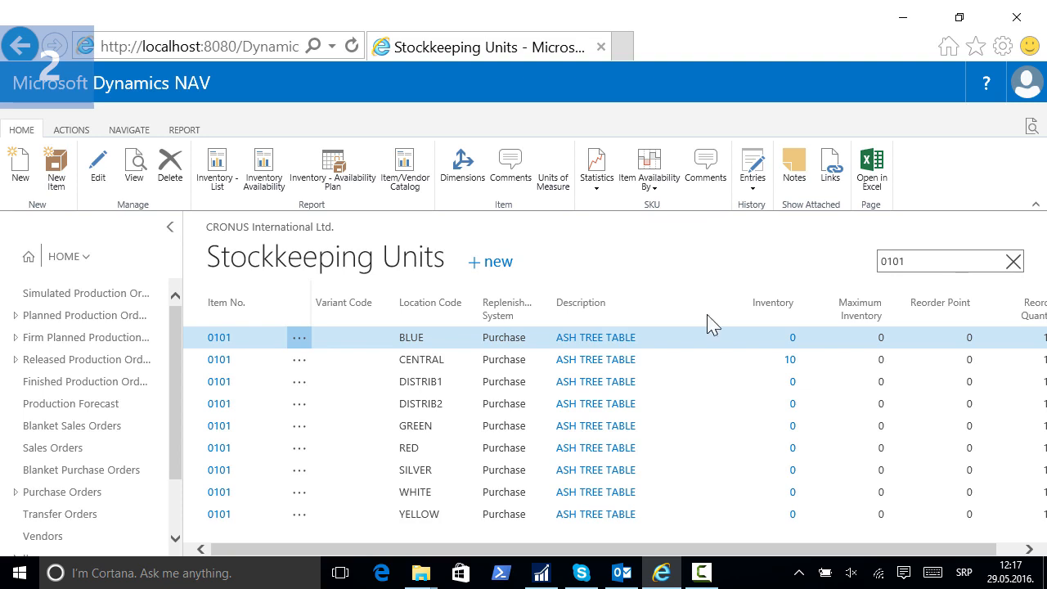
Open the CENTRAL stockkeeping unit of item 0101 for editing and select a purchase vendor for its replenishment.
click(440, 370)
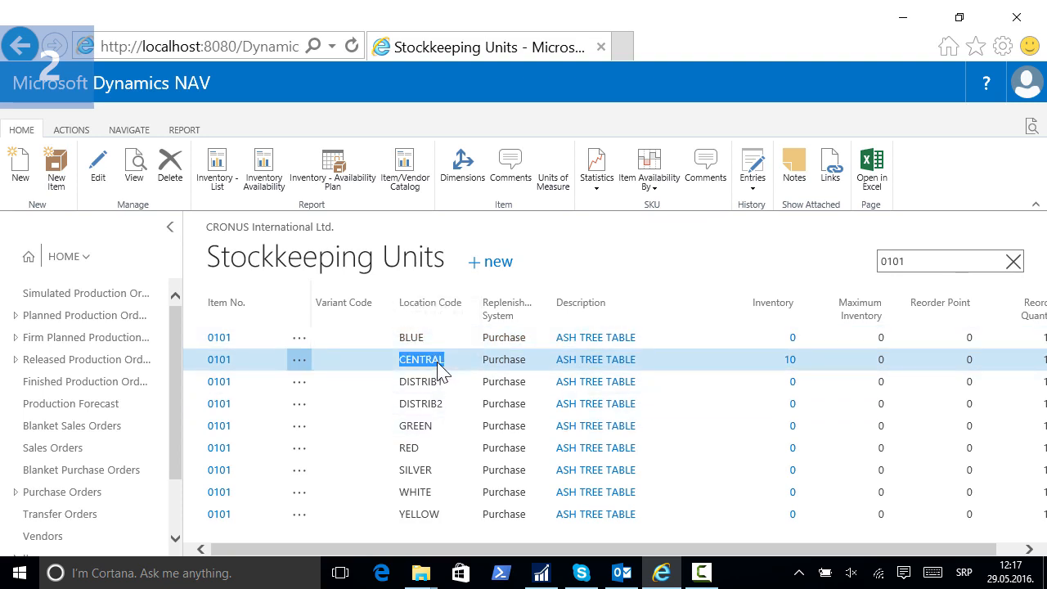
click(301, 364)
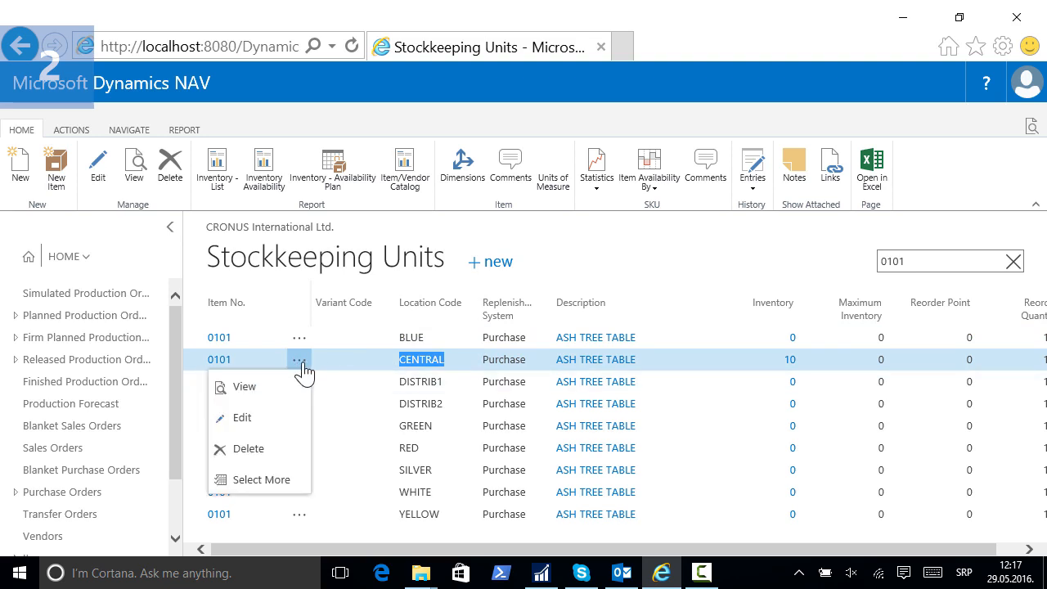
click(246, 422)
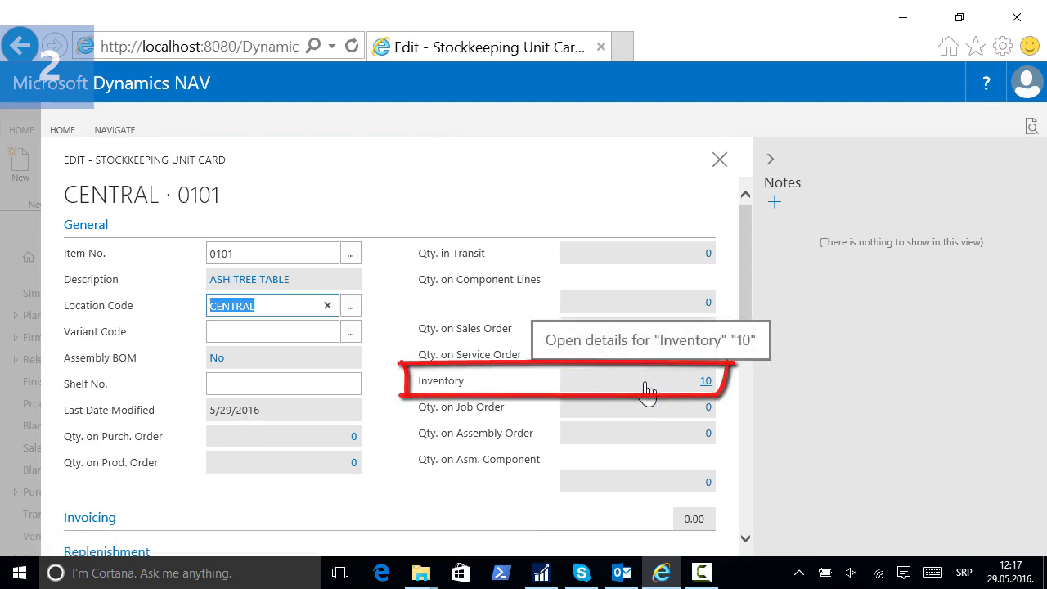
drag(753, 291, 753, 381)
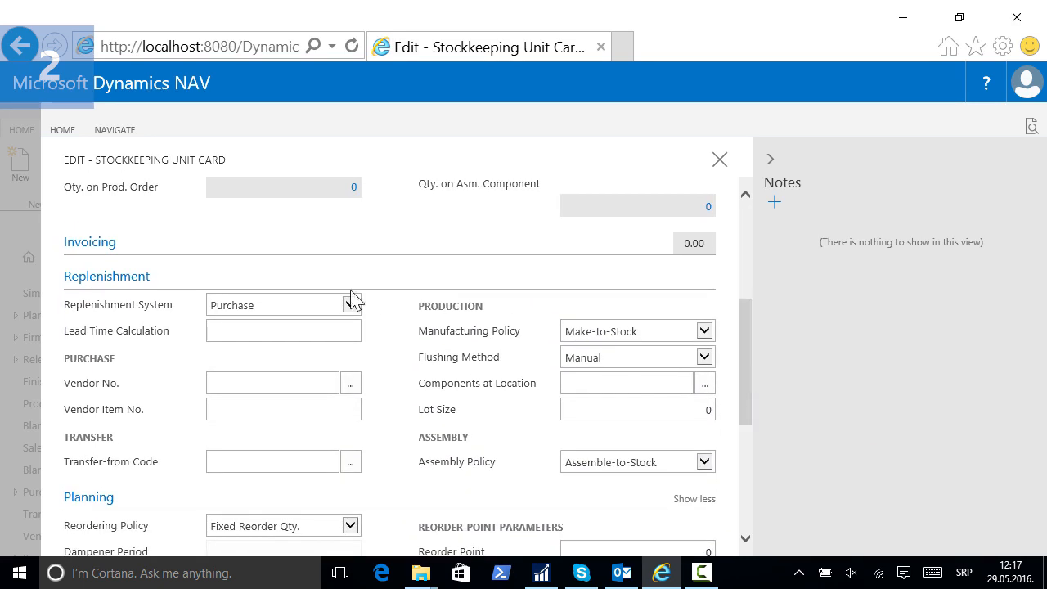
click(350, 384)
click(350, 234)
Keep Fixed Reorder Qty. as CENTRAL's reordering policy, set Reorder Point to 100 and Reorder Quantity to 5,000, and close the card.
drag(746, 373, 757, 434)
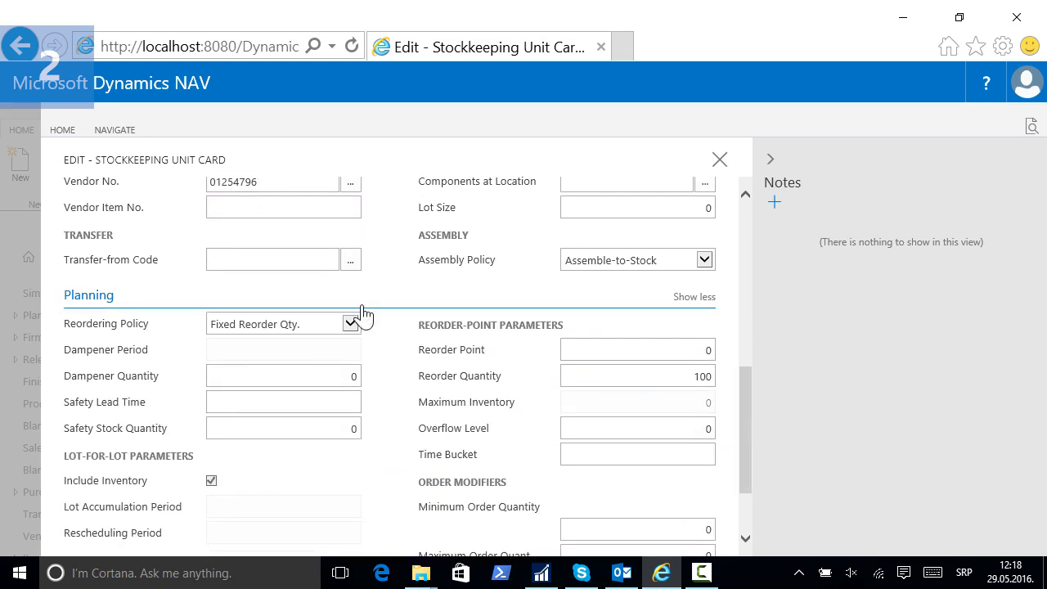
click(357, 326)
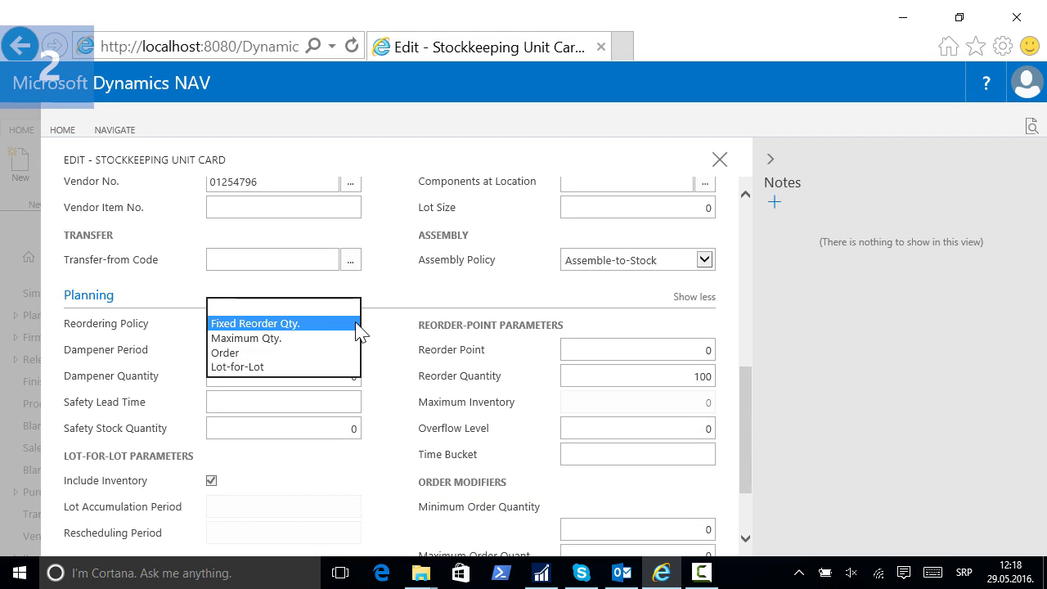
click(357, 325)
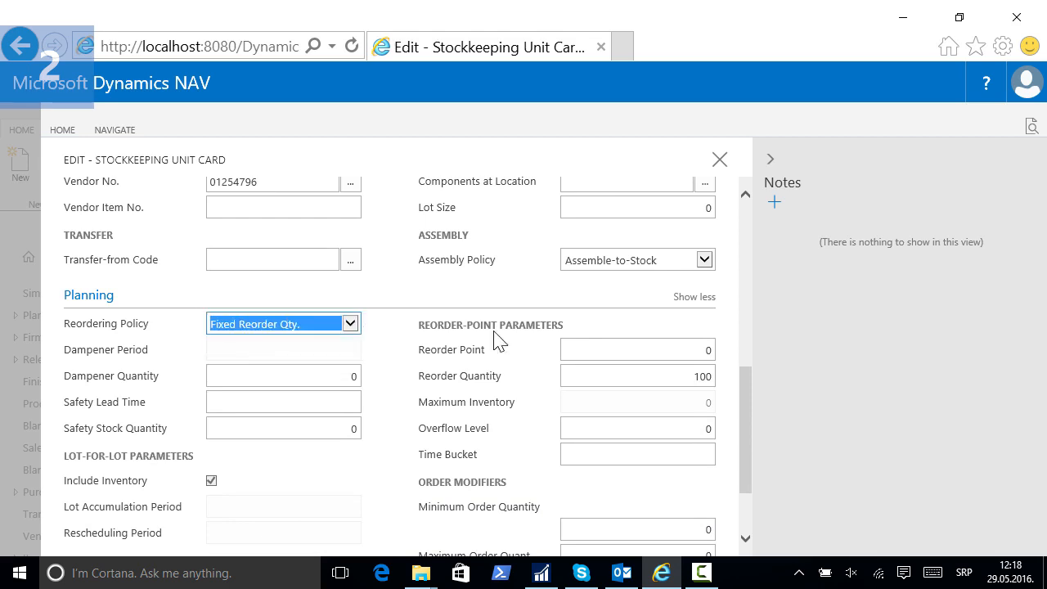
click(671, 353)
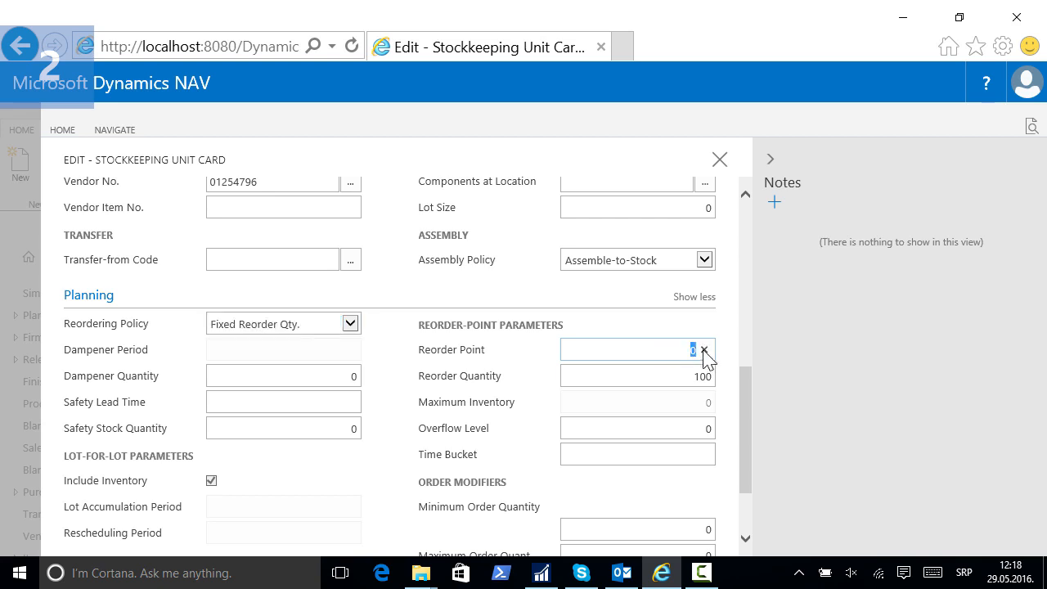
key(Tab)
text(50)
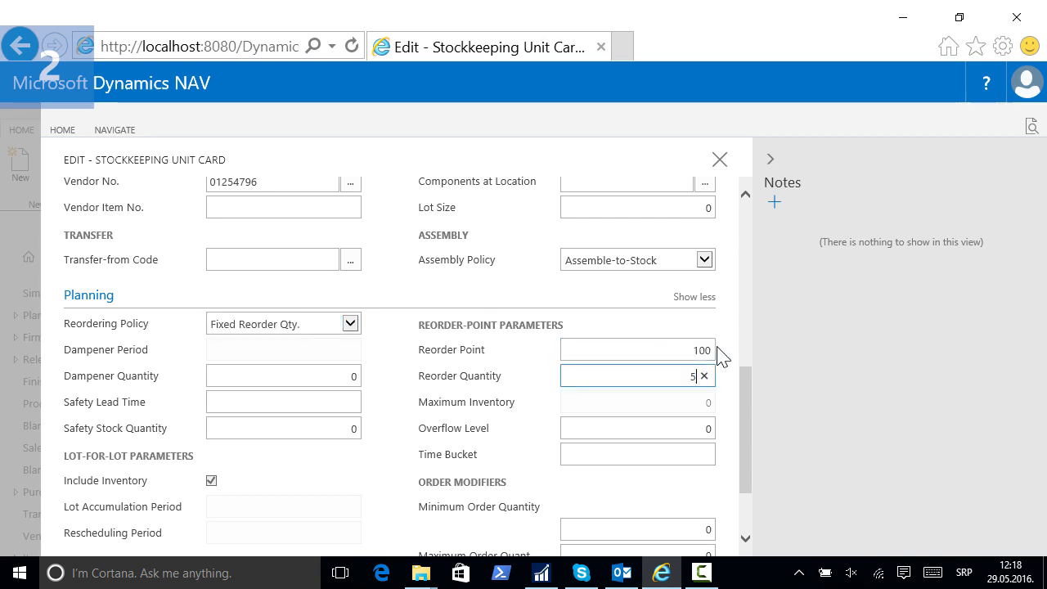
key(Tab)
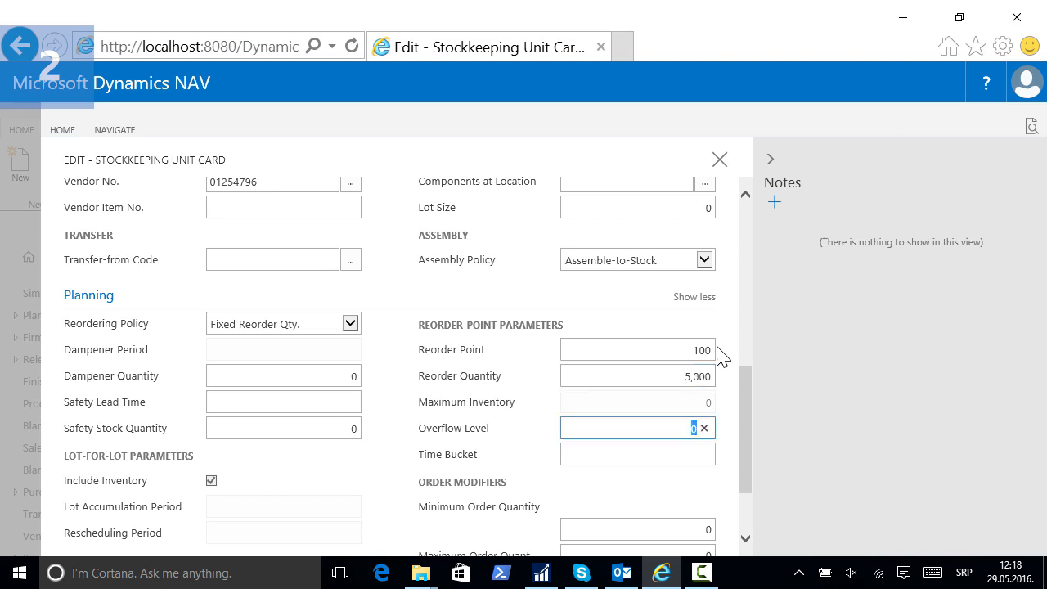
drag(747, 384, 751, 175)
click(720, 161)
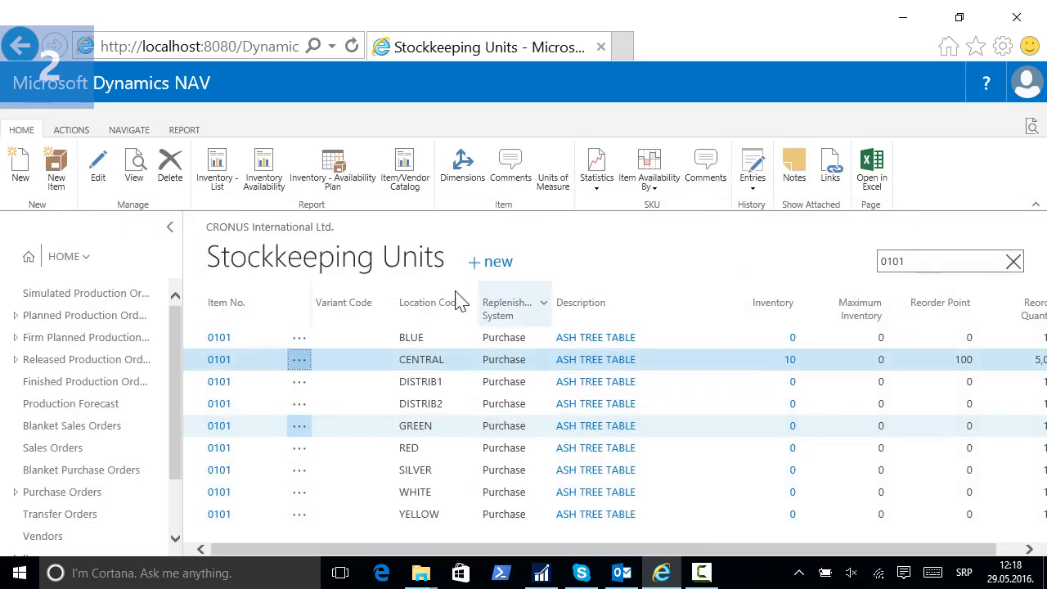
Open the DISTRIB1 stockkeeping unit of item 0101 for editing and set its Replenishment System to Transfer.
click(426, 386)
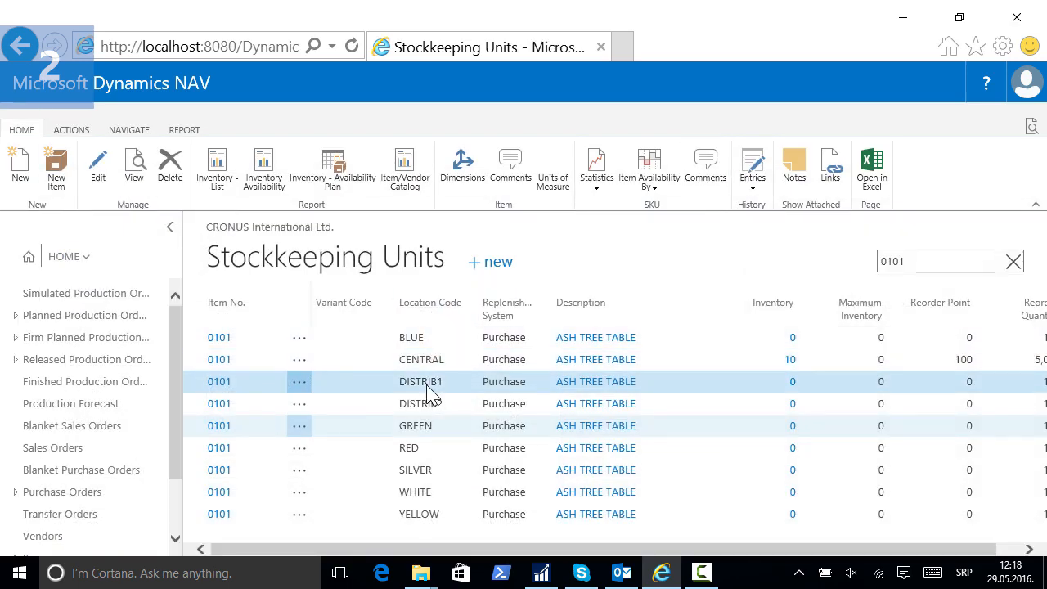
click(299, 382)
click(262, 447)
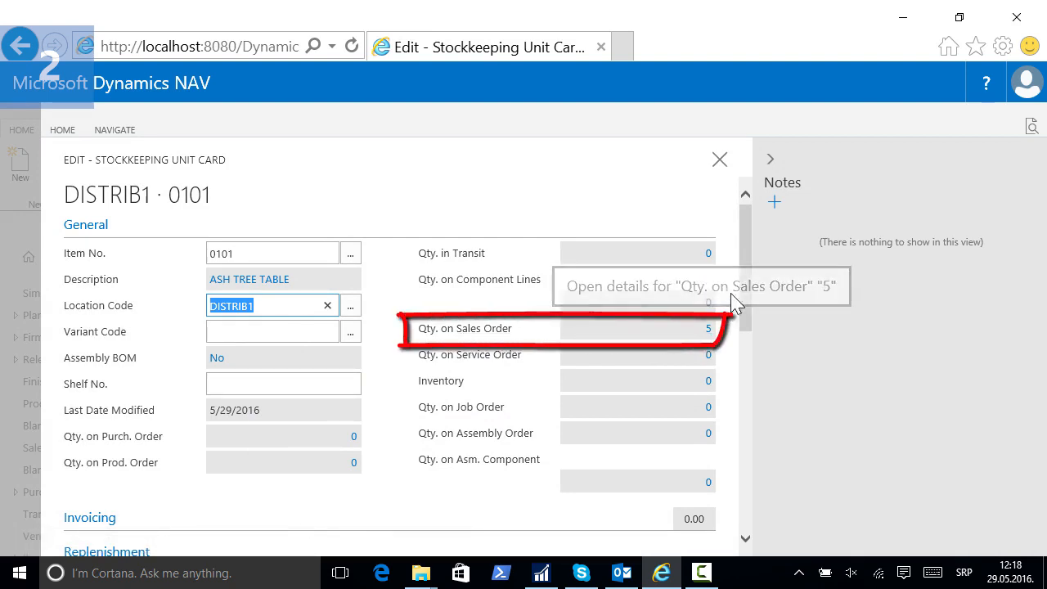
drag(749, 270, 766, 391)
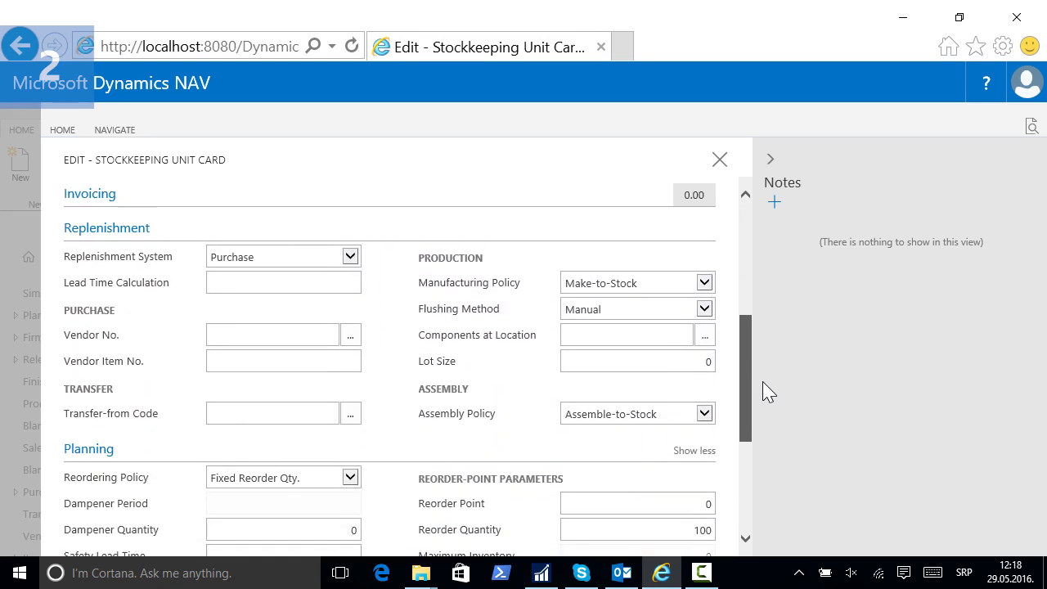
click(351, 260)
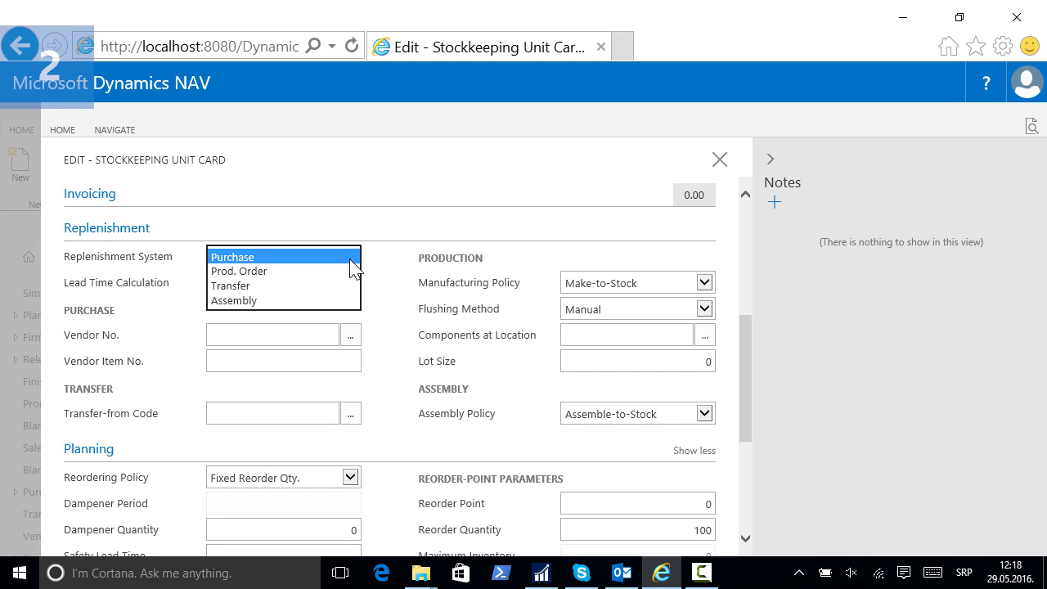
click(242, 288)
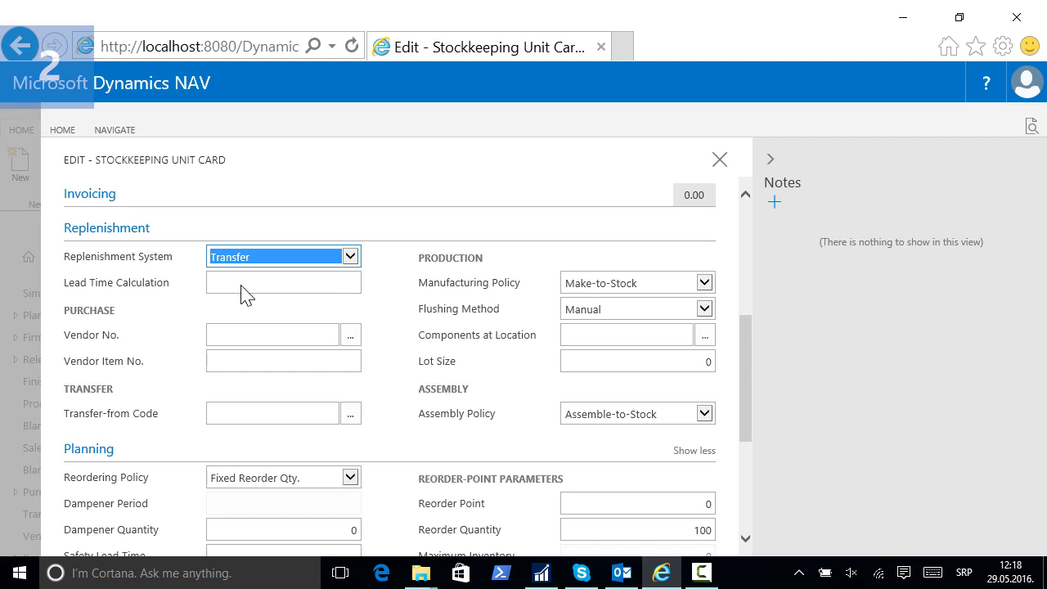
Leave Lead Time Calculation empty and set Transfer-from Code to CENTRAL on the DISTRIB1 stockkeeping unit.
click(243, 284)
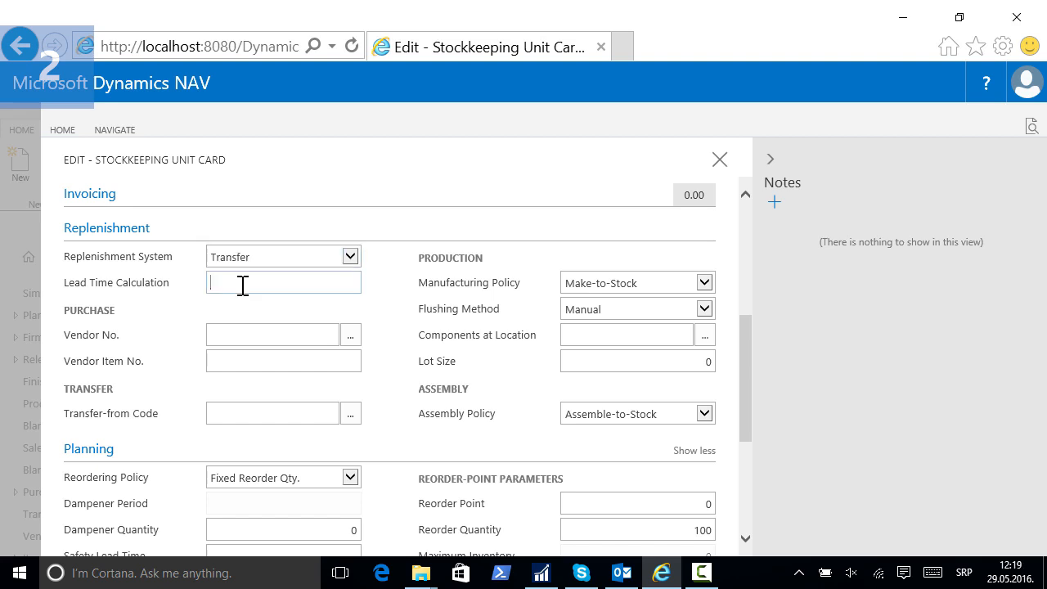
click(353, 418)
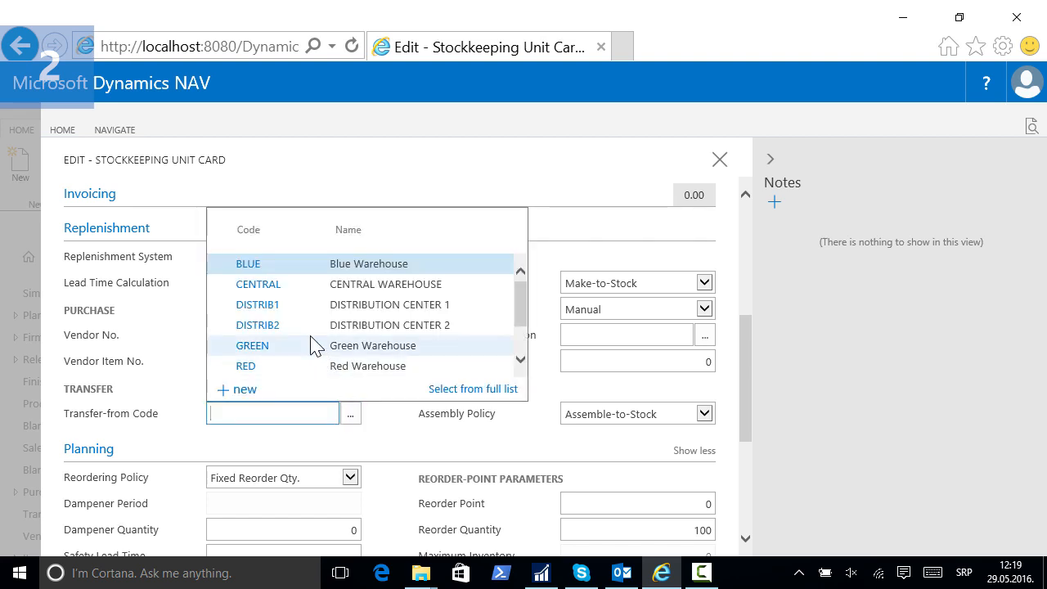
click(259, 286)
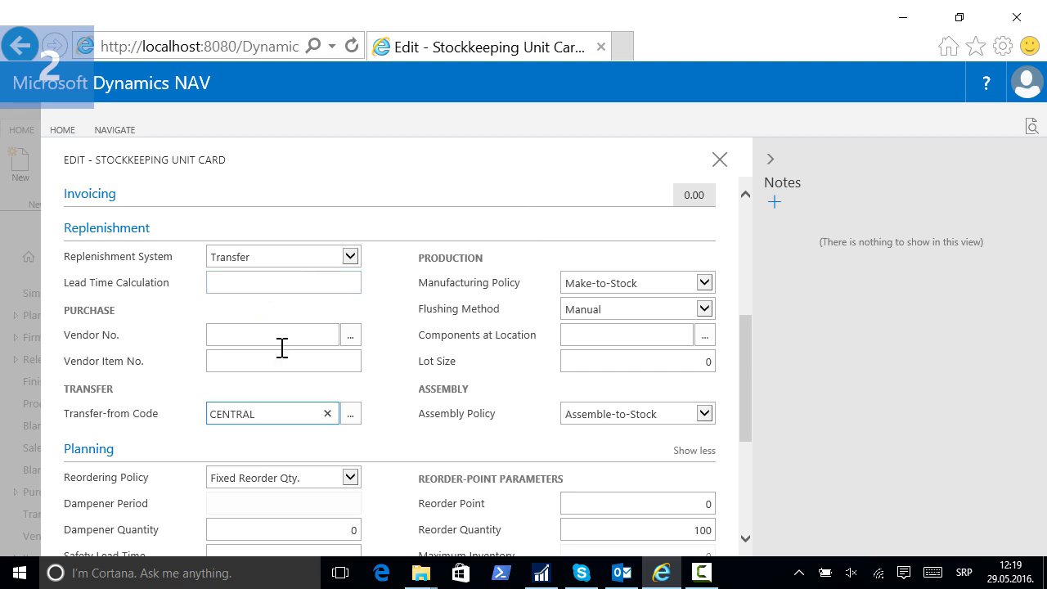
Set DISTRIB1's Reorder Point to 10 and Reorder Quantity to 1,000 under its planning parameters.
drag(753, 364, 753, 402)
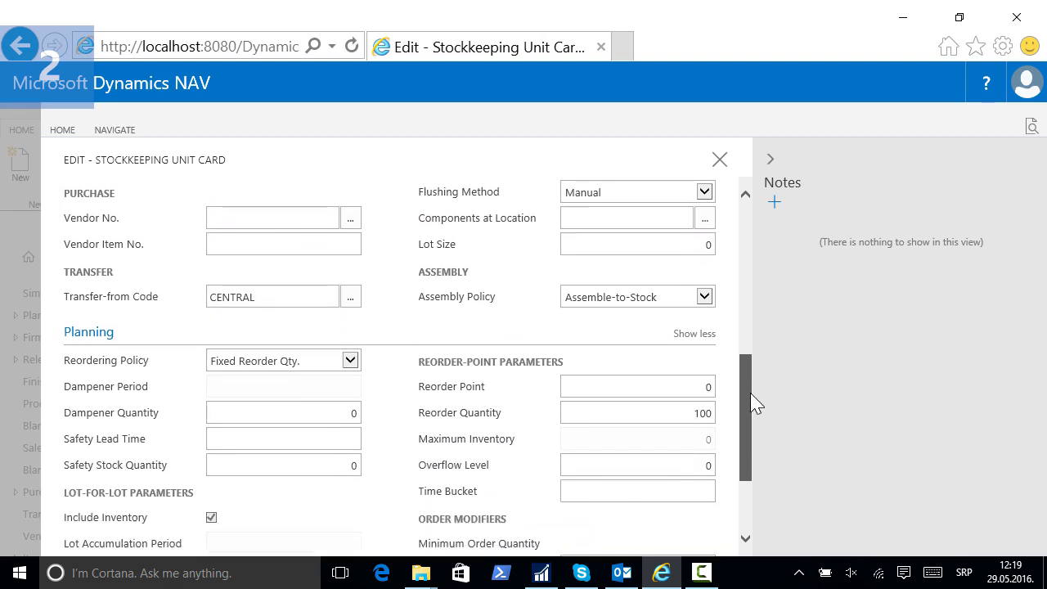
click(700, 385)
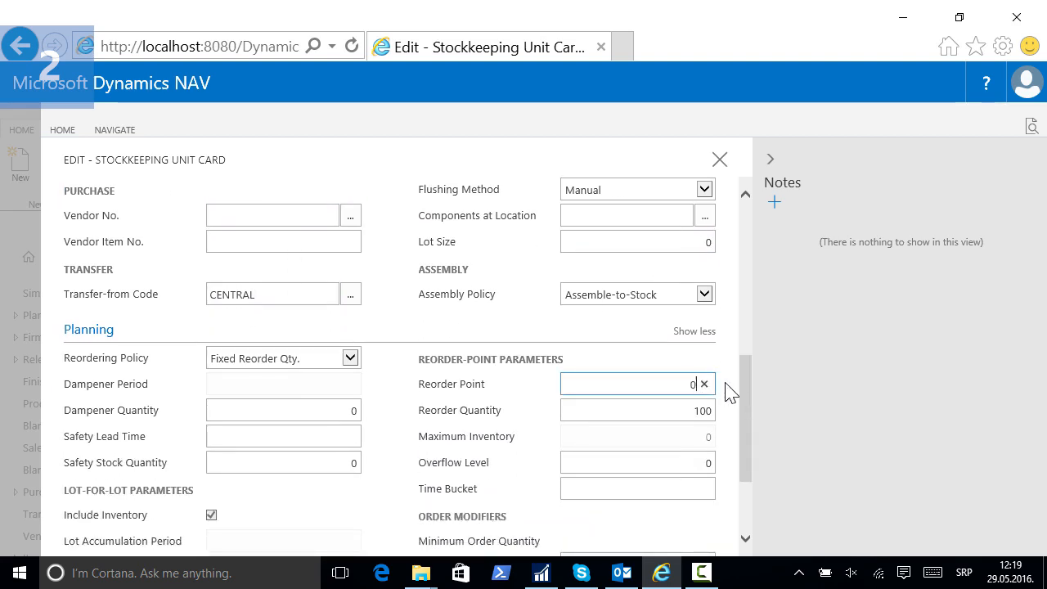
drag(685, 385, 717, 390)
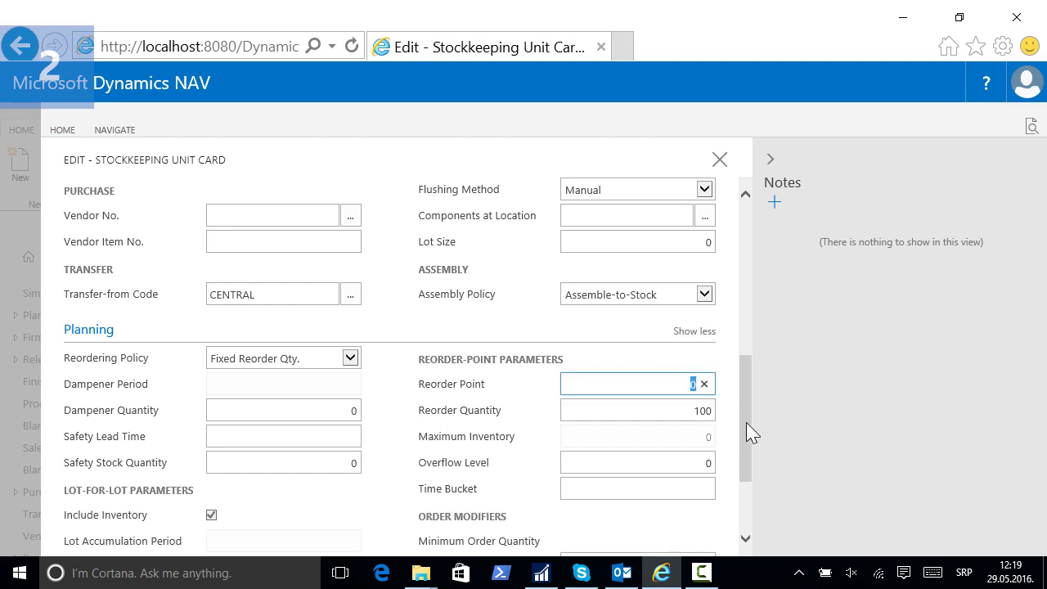
key(Tab)
text(1000)
key(Tab)
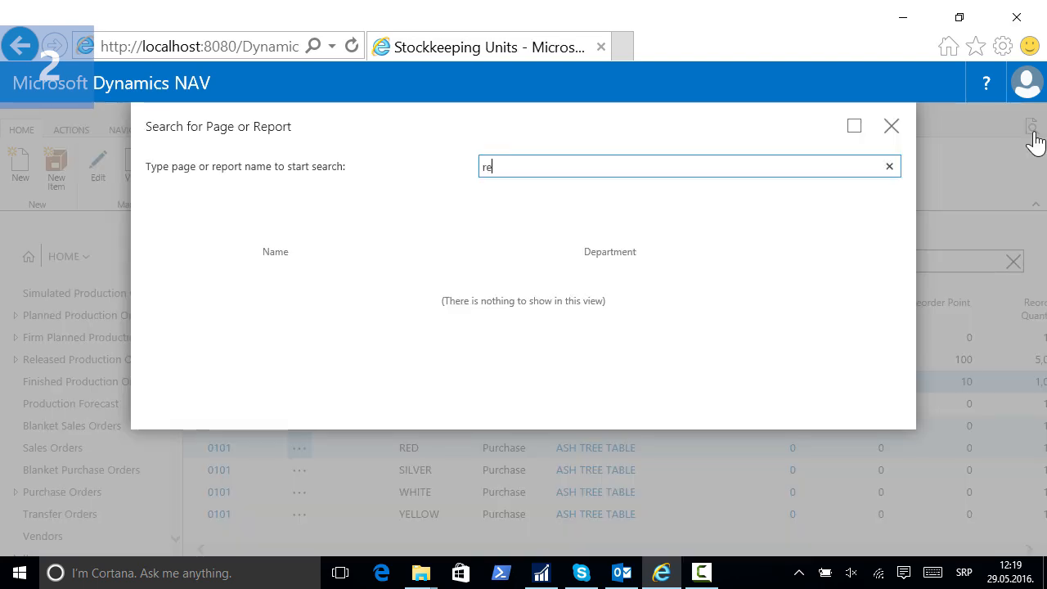
Search for "req", open Requisition Worksheets and open the DEFAULT worksheet.
text(q)
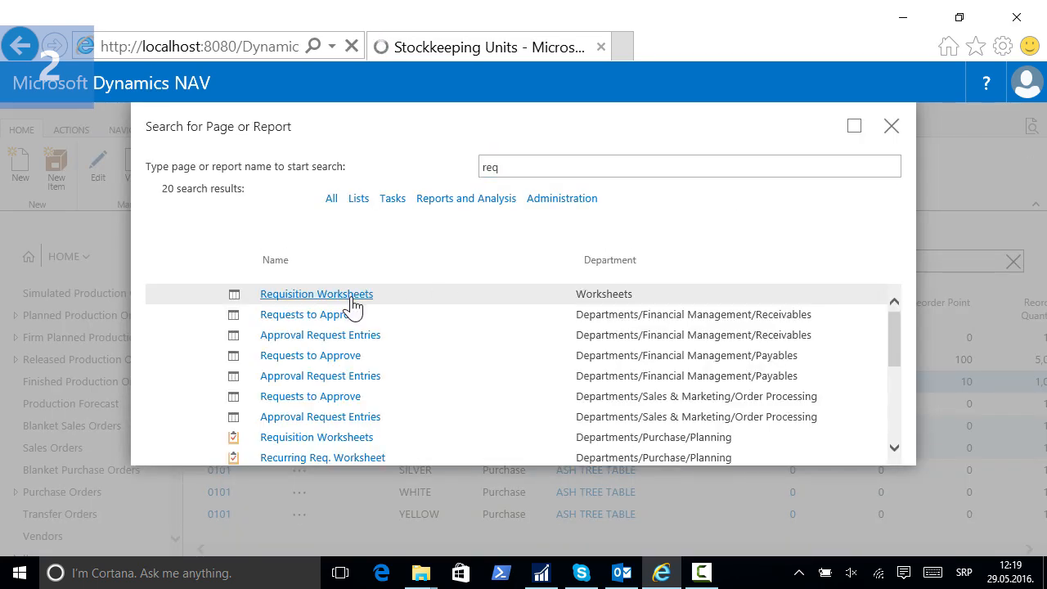
click(353, 305)
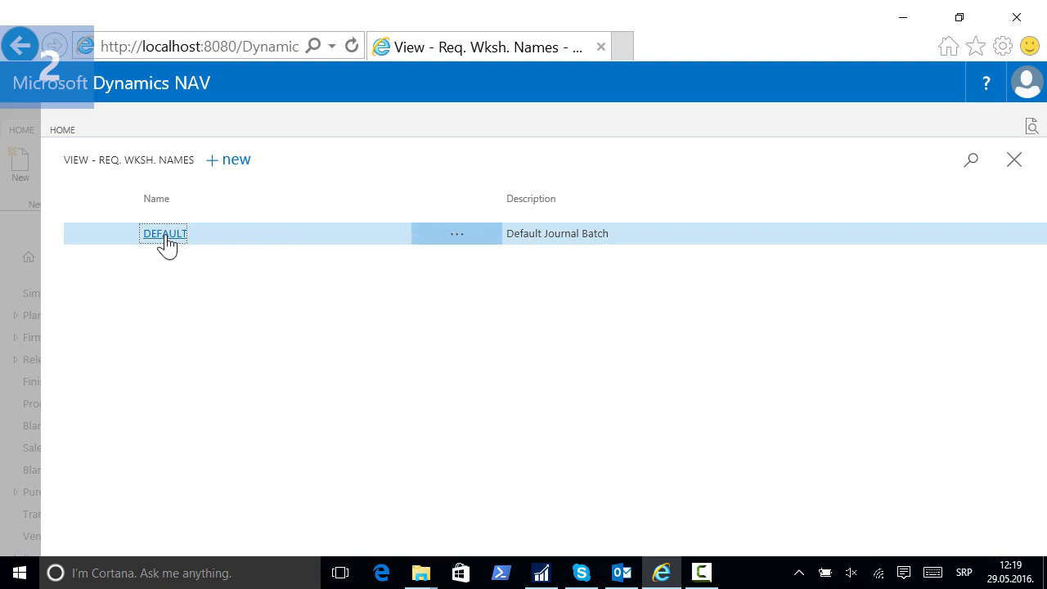
click(165, 234)
Calculate the requisition plan for item 0101 with Location Filter CENTRAL|DISTRIB1 and inspect the DISTRIB1 line's quantity.
click(104, 168)
drag(760, 304, 755, 358)
click(609, 374)
text(CENTRAL|DISTRIB1)
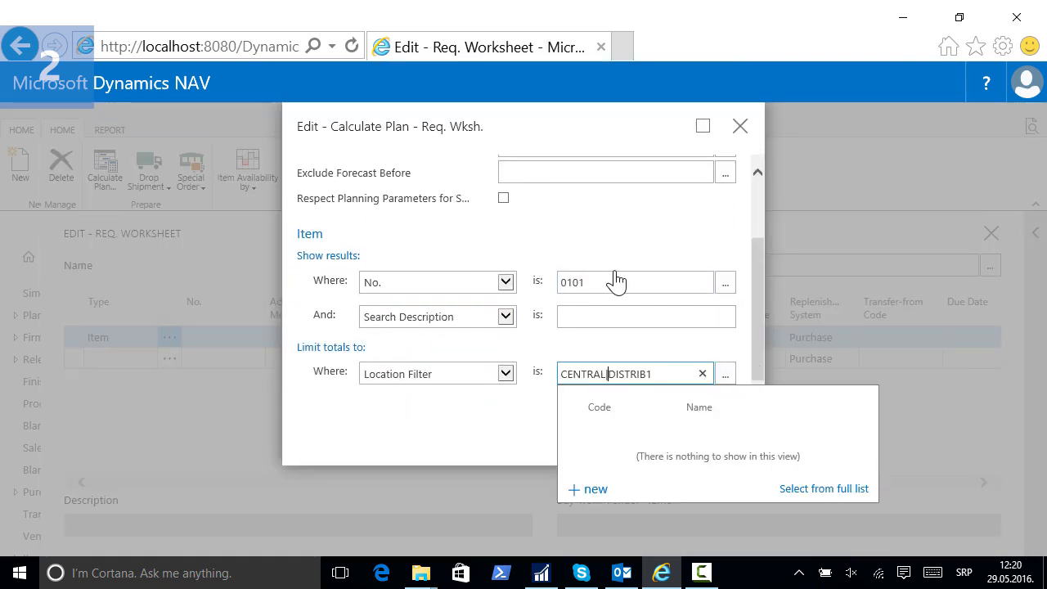
click(455, 438)
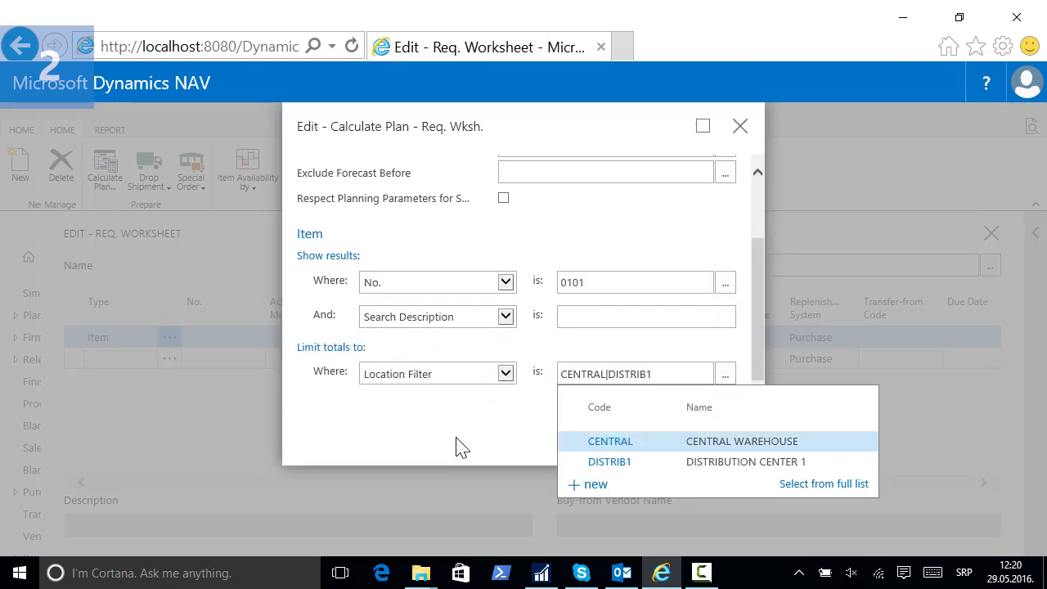
click(647, 449)
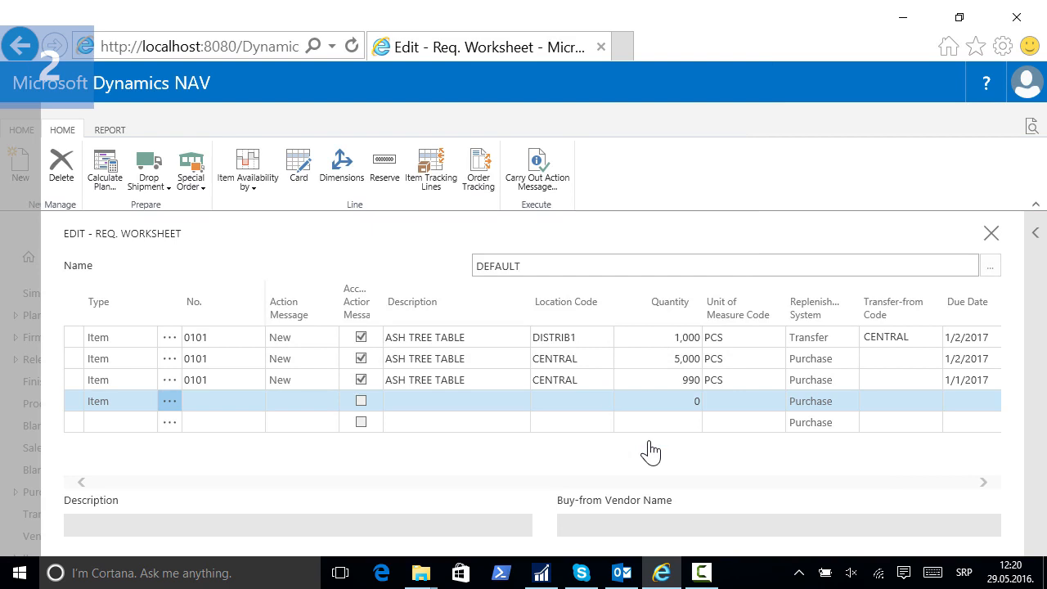
click(657, 337)
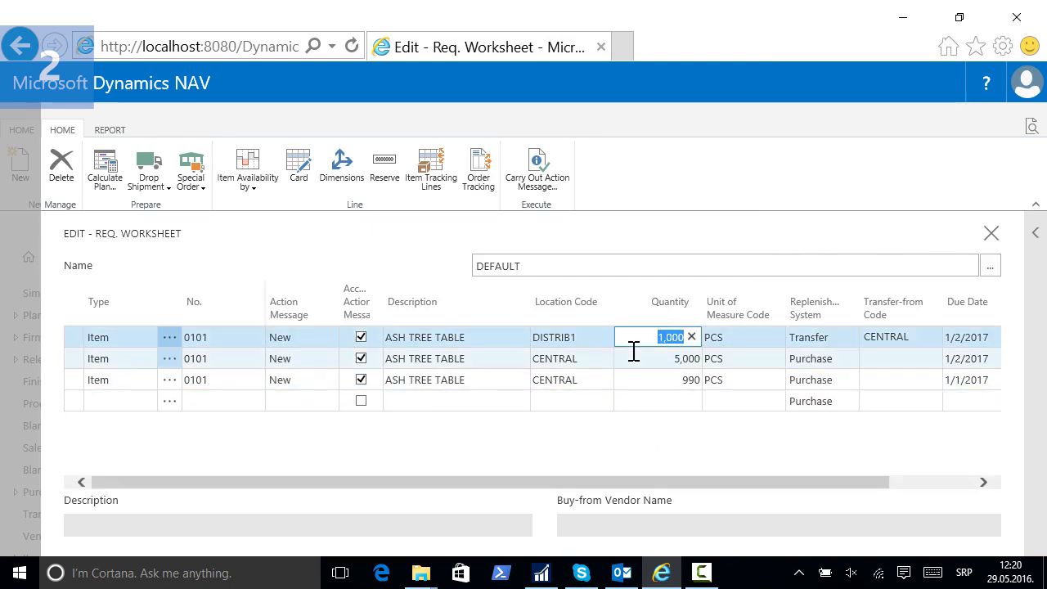
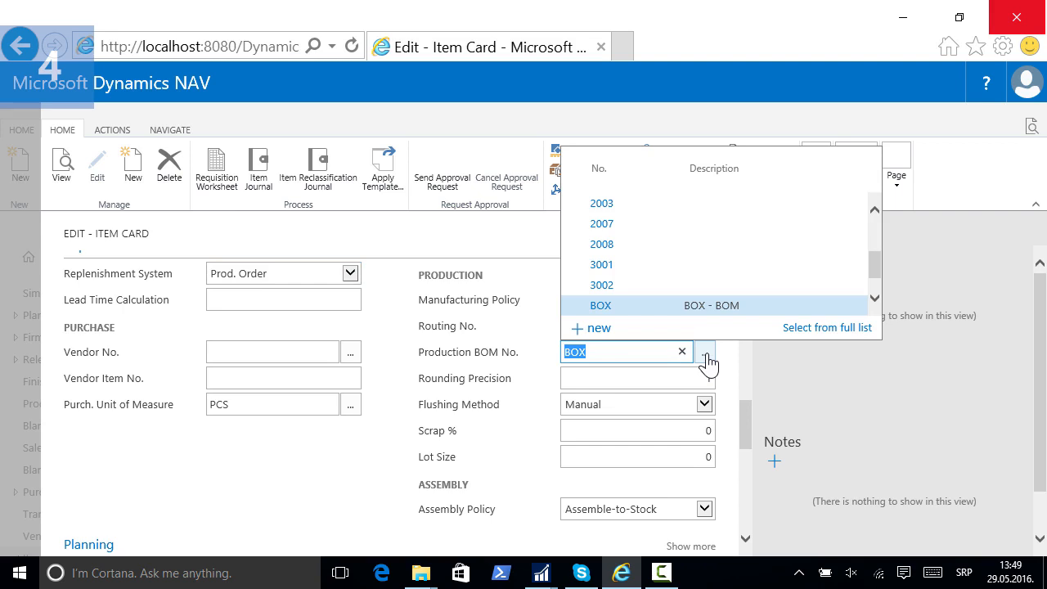
View the BOX production BOM from the BOX item card's Production BOM No. to check its components, then return to the card.
click(790, 329)
click(406, 400)
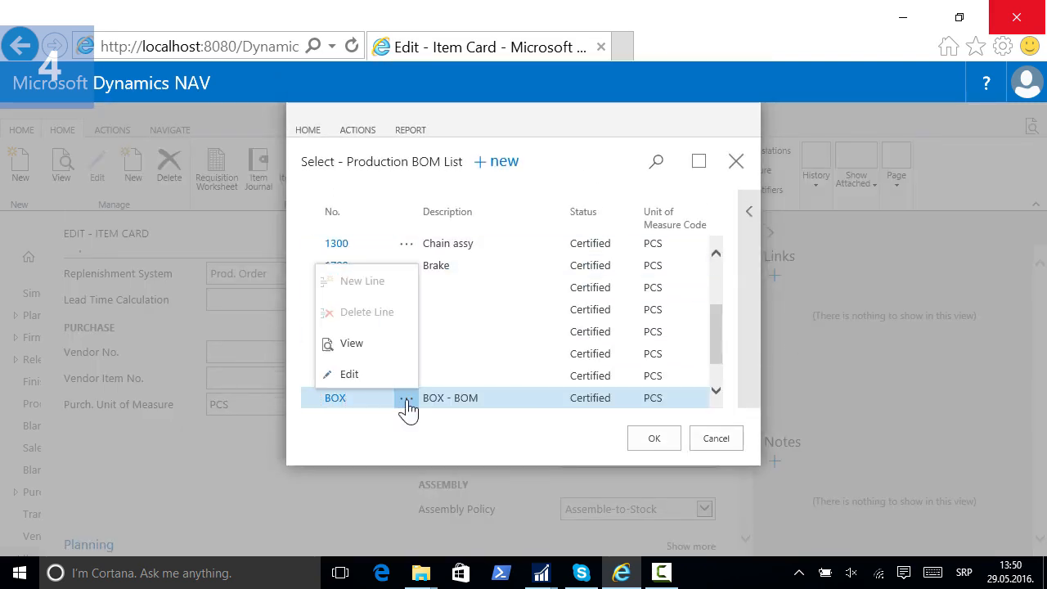
click(351, 347)
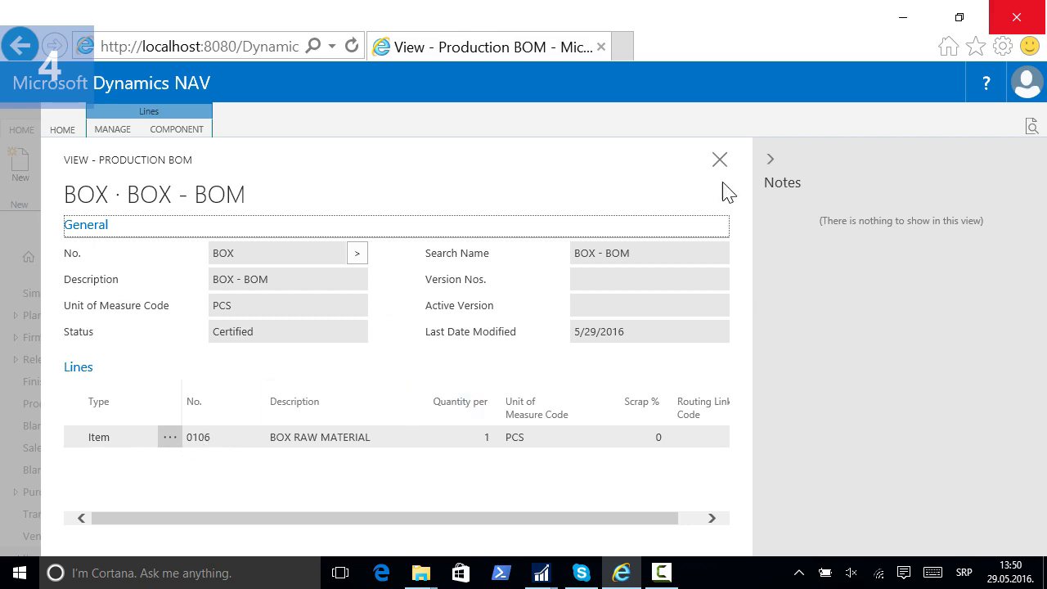
click(720, 160)
click(734, 164)
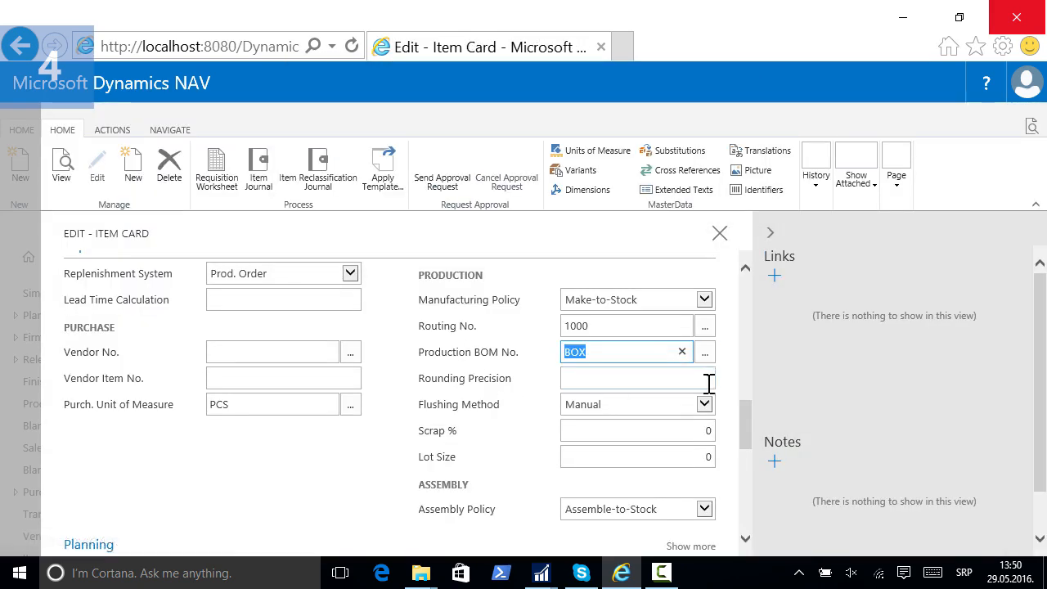
Review the planning parameters on the BOX item card and close it.
drag(744, 423, 744, 481)
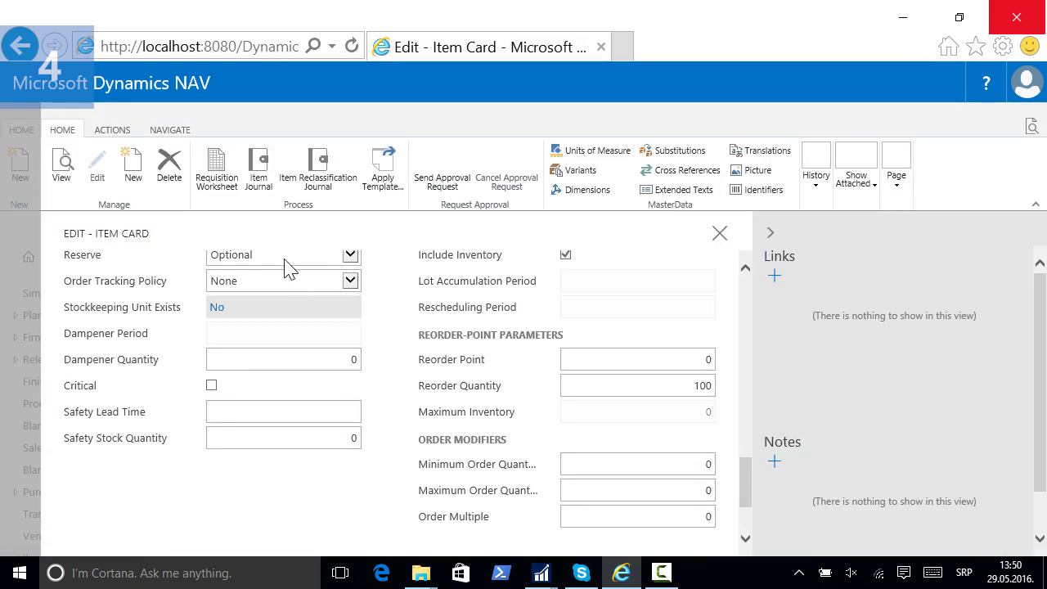
click(745, 270)
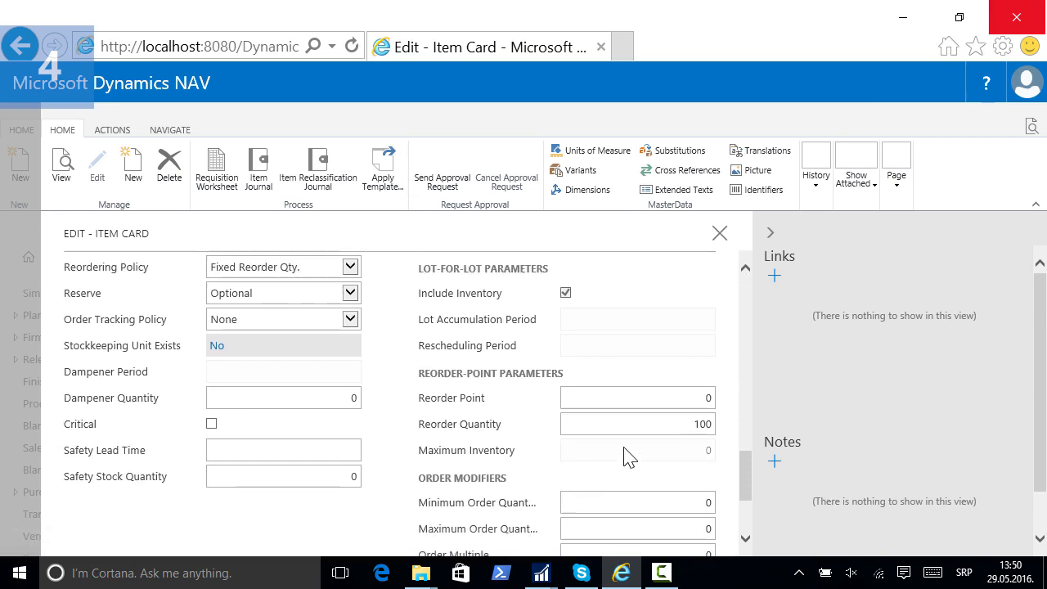
click(721, 237)
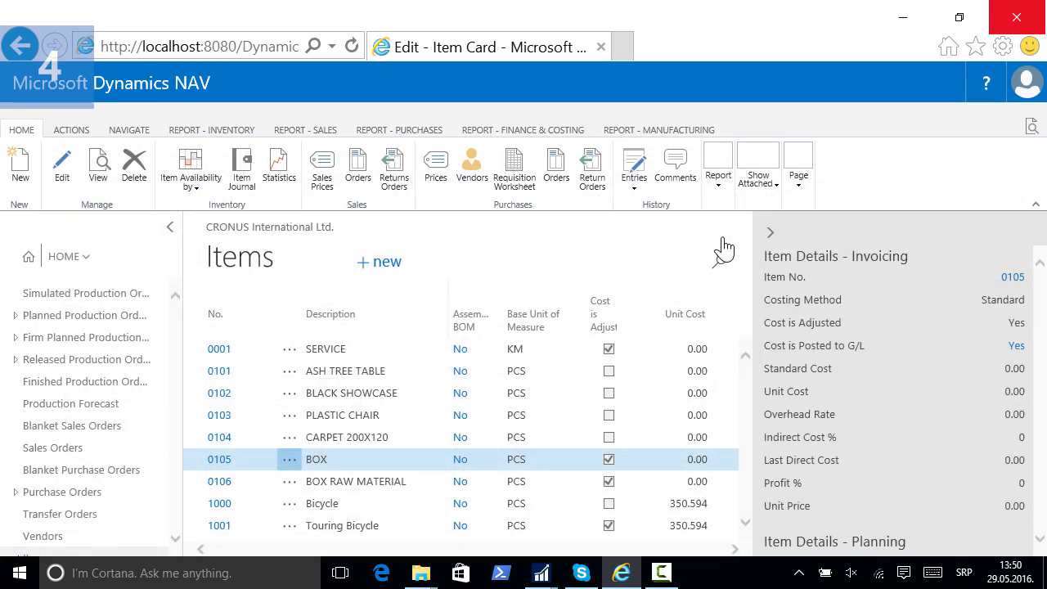
View the item card of 0106 BOX RAW MATERIAL, review its replenishment and planning settings, and close it.
click(290, 483)
click(250, 368)
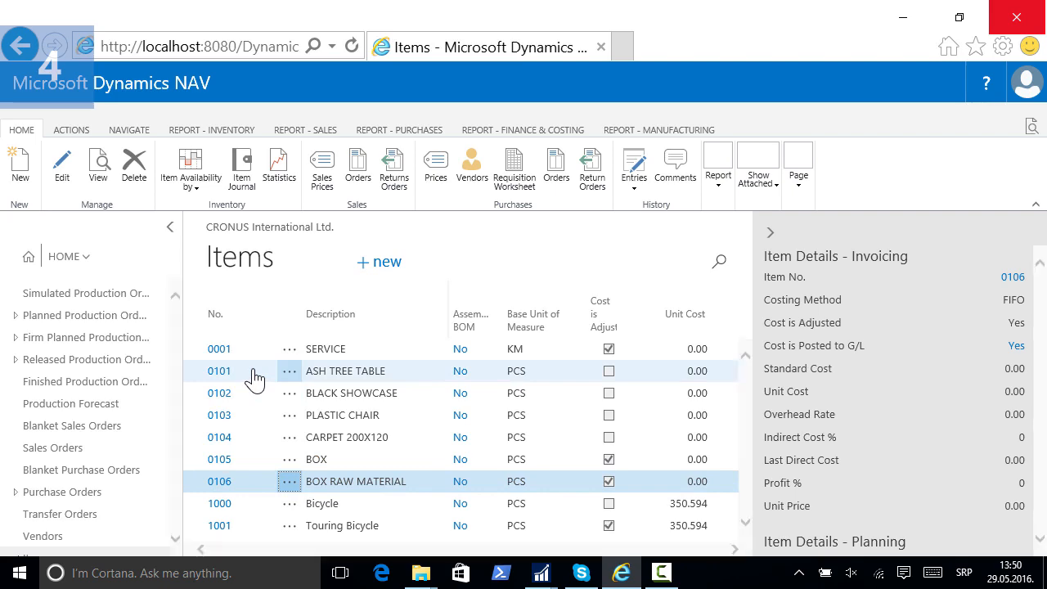
drag(750, 294, 749, 417)
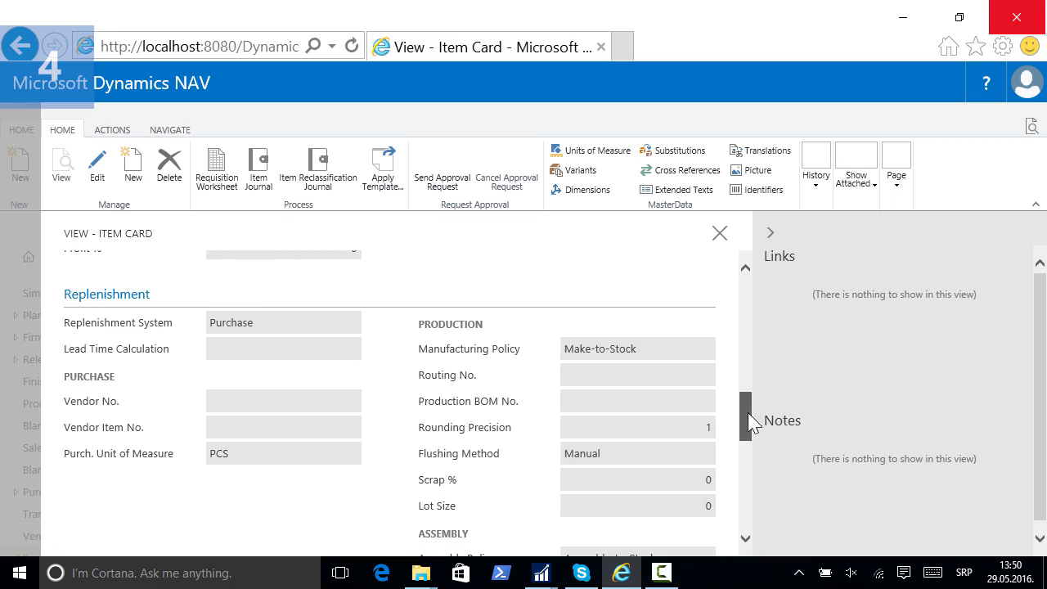
drag(751, 421, 750, 474)
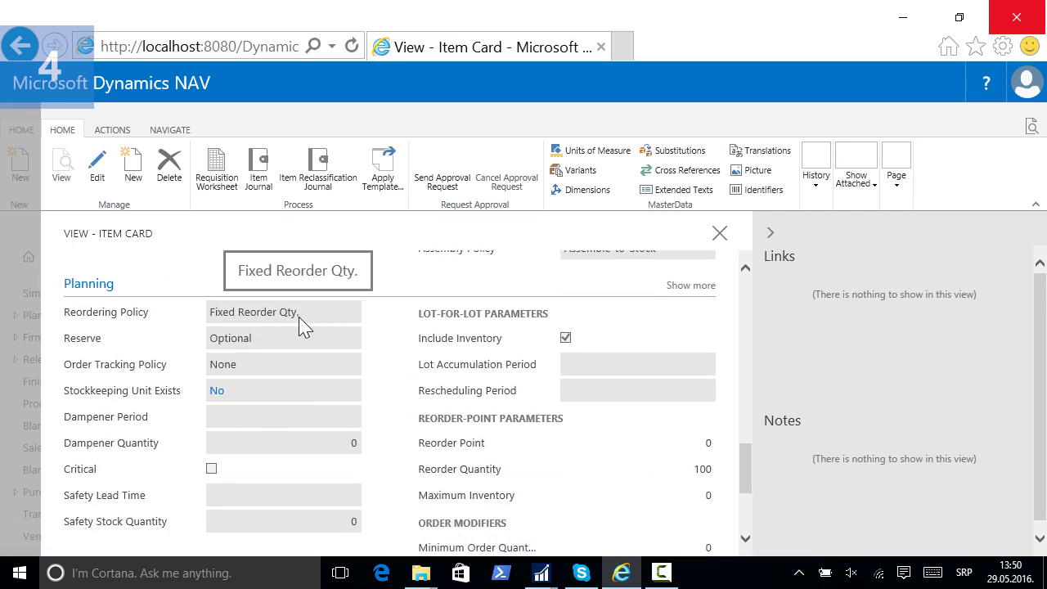
click(720, 233)
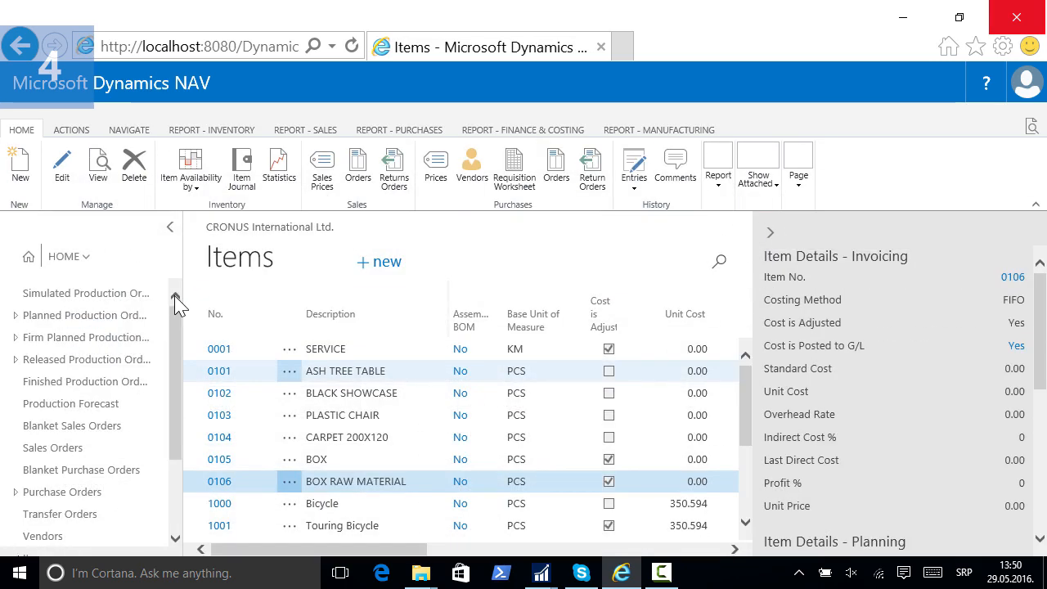
View the firm planned production order for BOX and examine its lines, schedule and posting details.
click(123, 338)
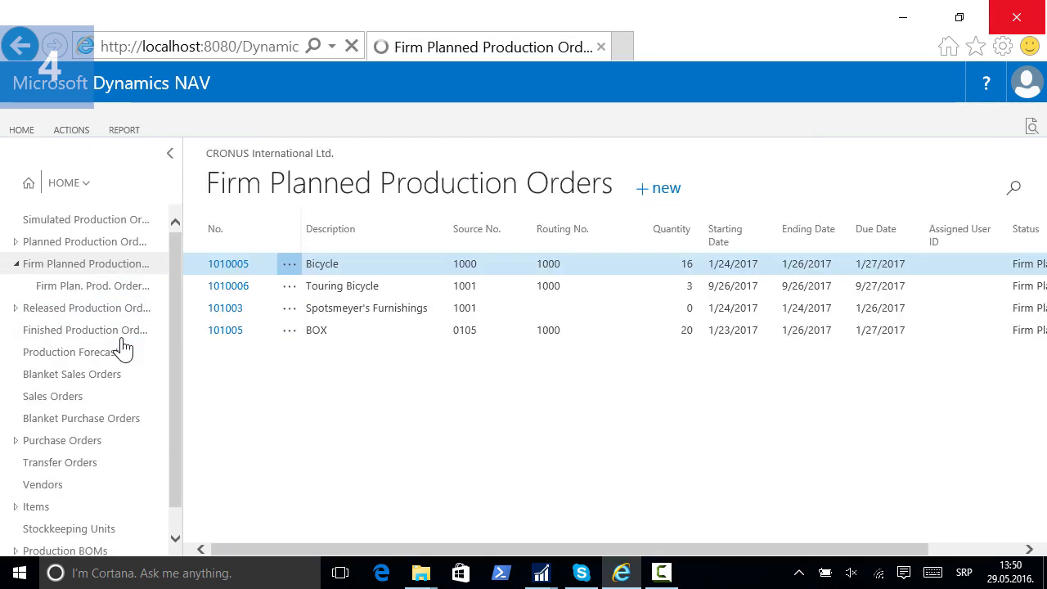
click(282, 334)
click(239, 359)
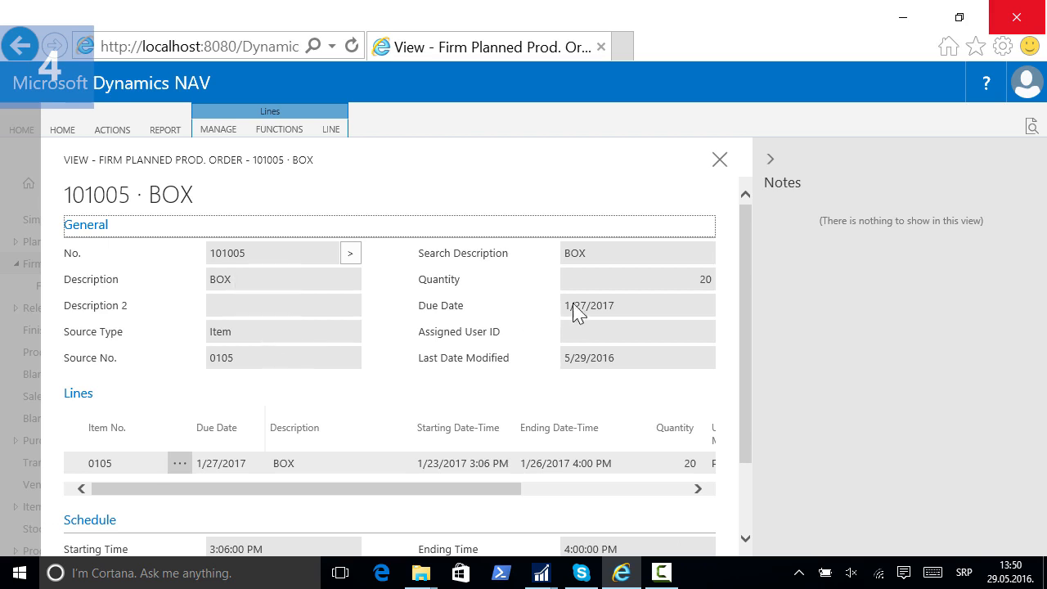
scroll(740, 360, down, 2)
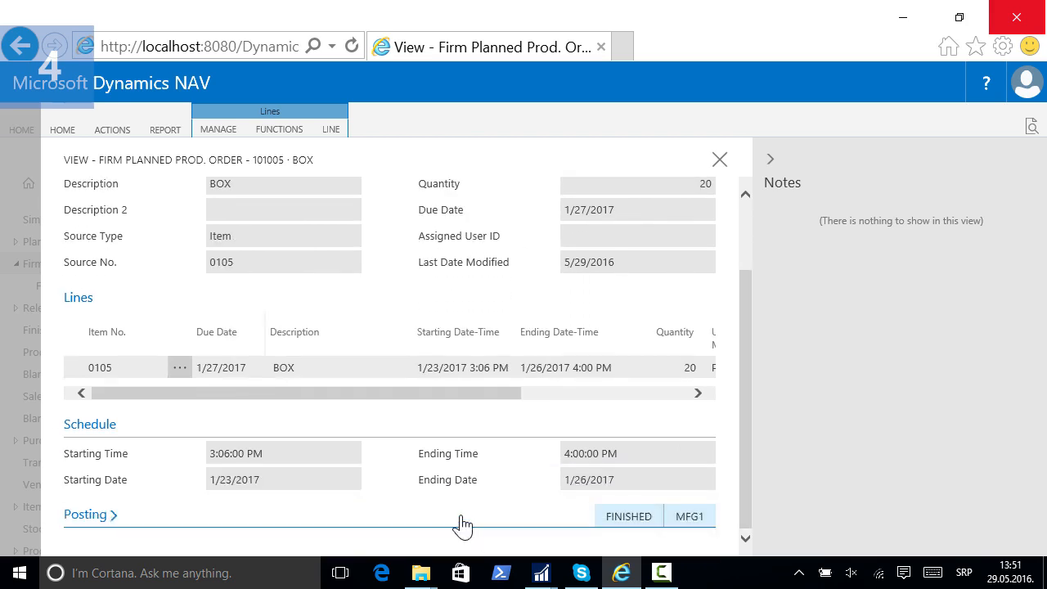
click(115, 515)
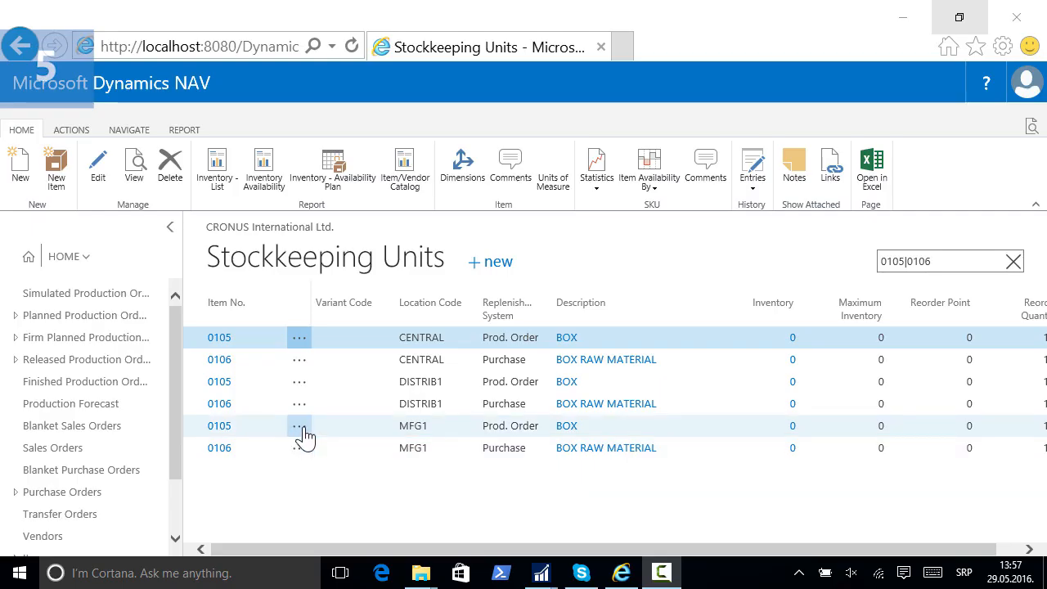
Open the MFG1 stockkeeping unit of item 0105 for editing and check its replenishment settings.
click(301, 430)
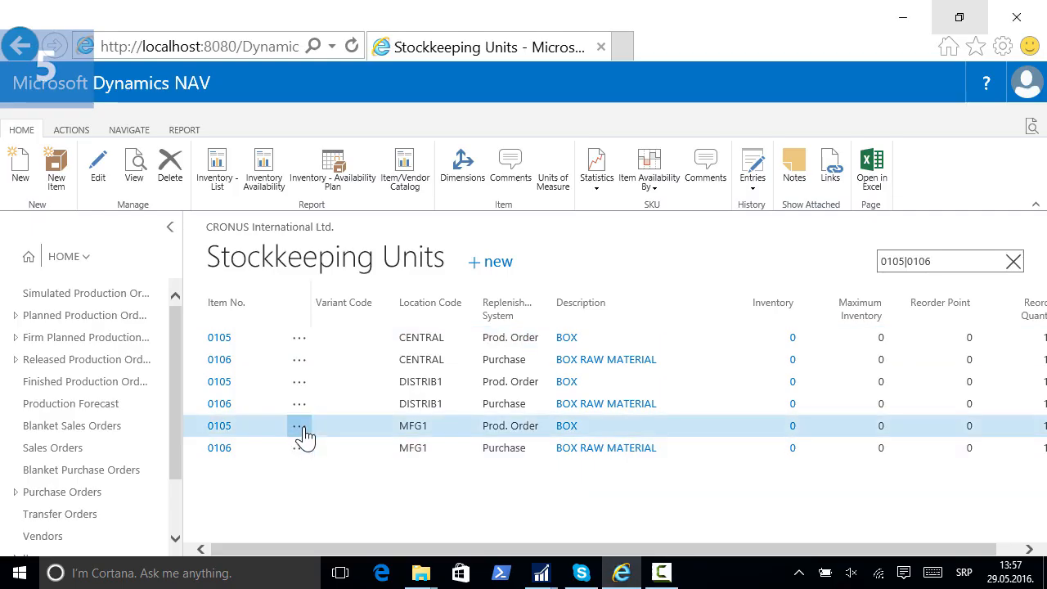
click(240, 345)
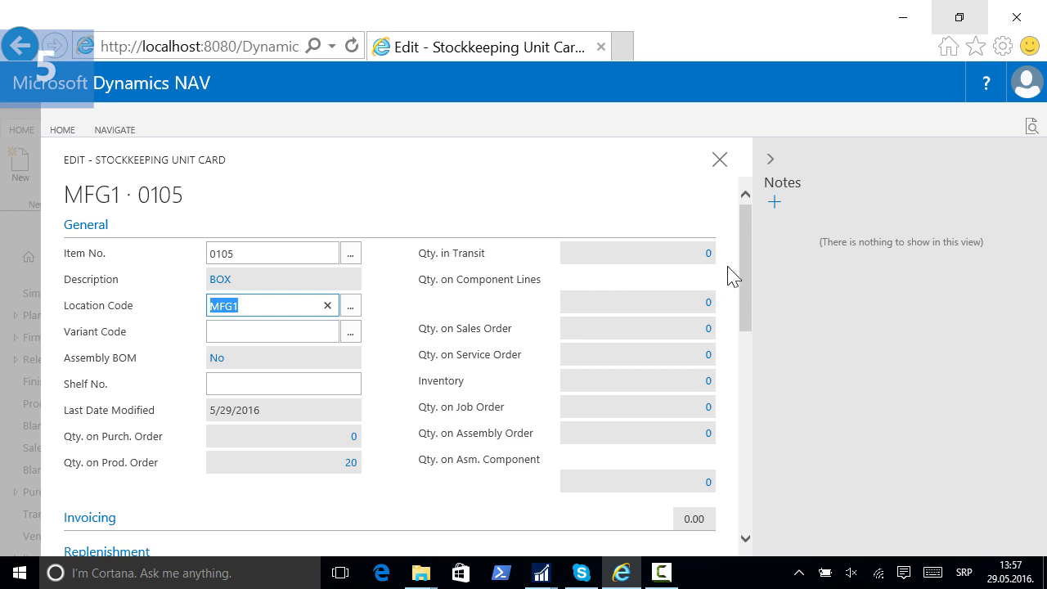
drag(748, 256, 757, 375)
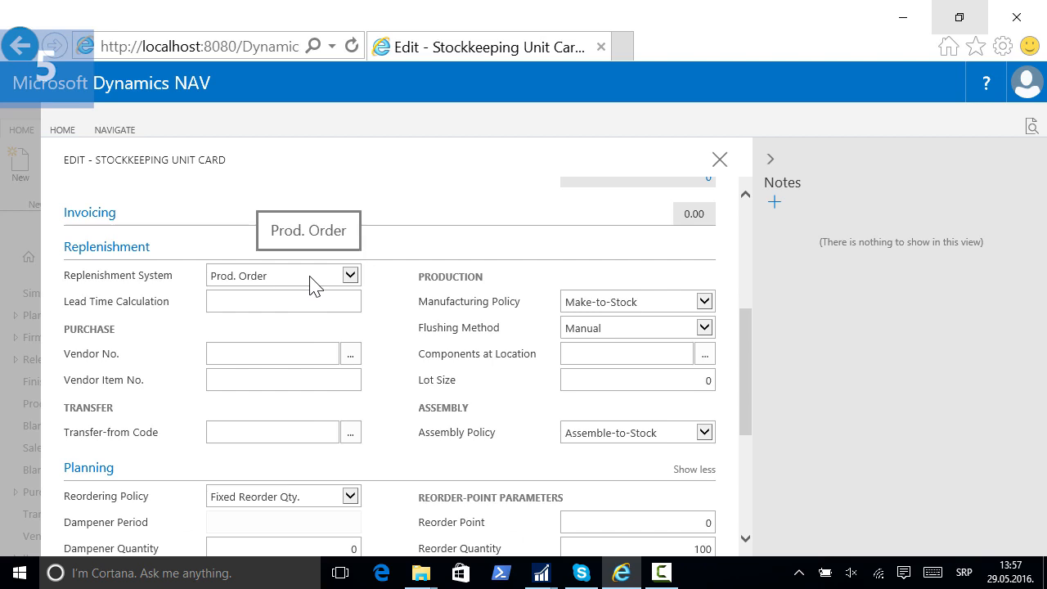
drag(752, 332, 753, 339)
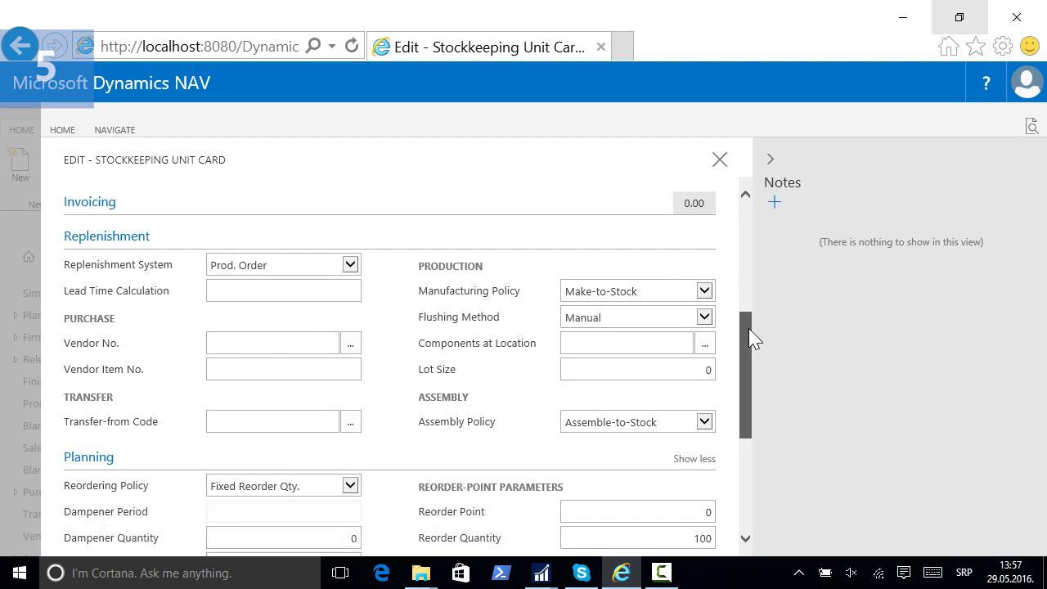
Set Components at Location to MFG1 and Lot Size to 100 on the MFG1 stockkeeping unit of item 0105.
click(706, 347)
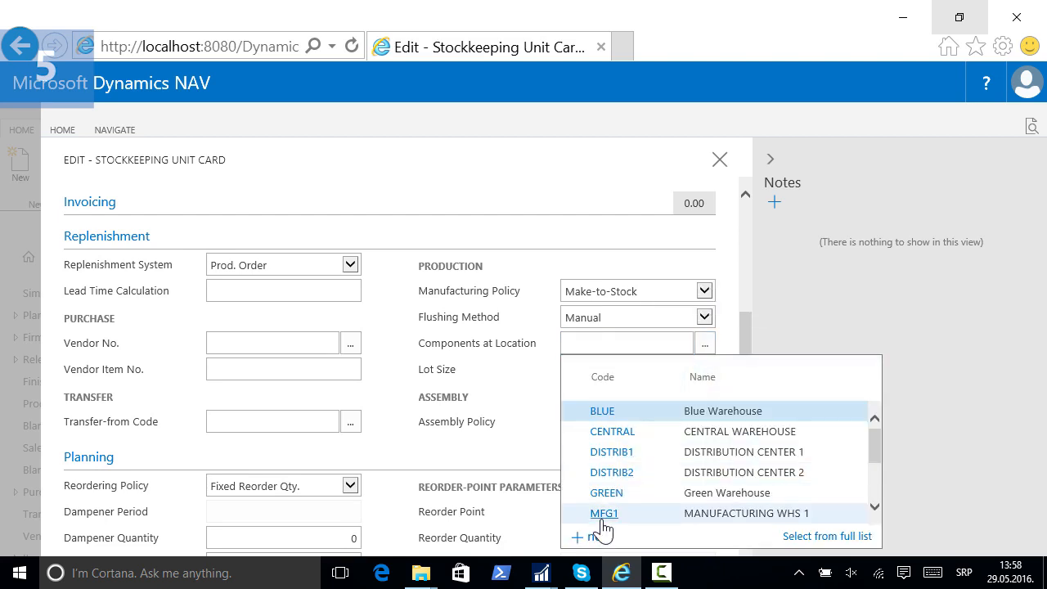
click(604, 516)
click(632, 369)
text(100)
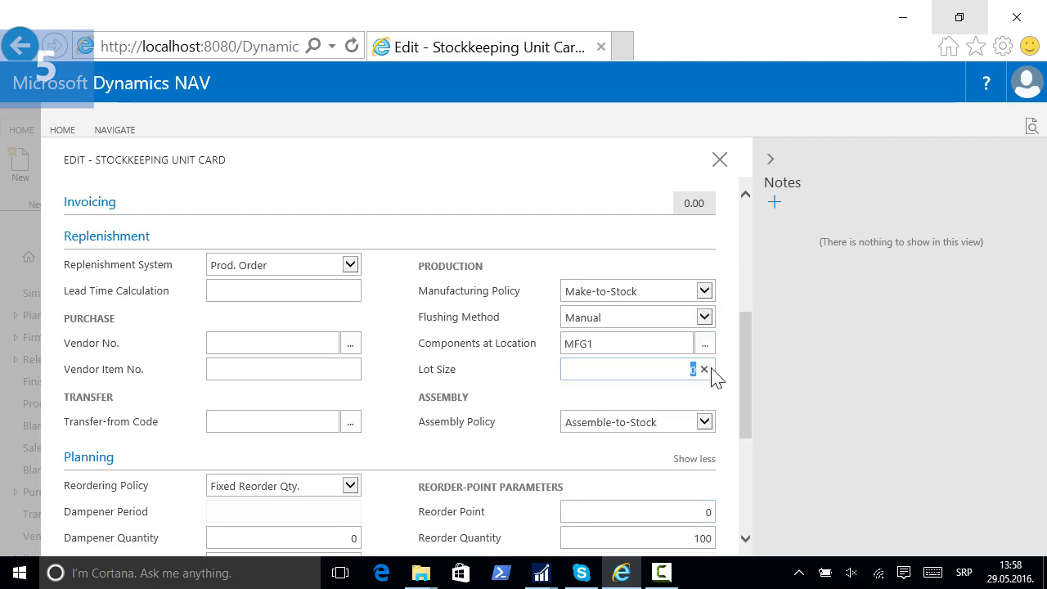
key(Tab)
mouse_move(746, 366)
mouse_down()
mouse_move(753, 442)
mouse_move(753, 368)
mouse_up()
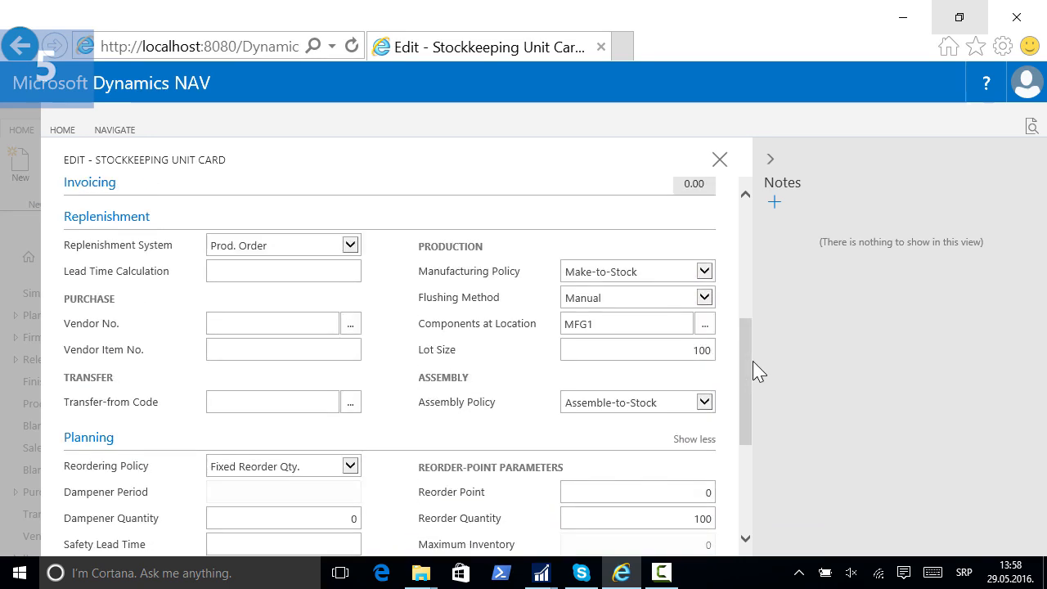
On the MFG1 stockkeeping unit of item 0106, set Replenishment System to Transfer and Transfer-from Code to DISTRIB1.
click(720, 160)
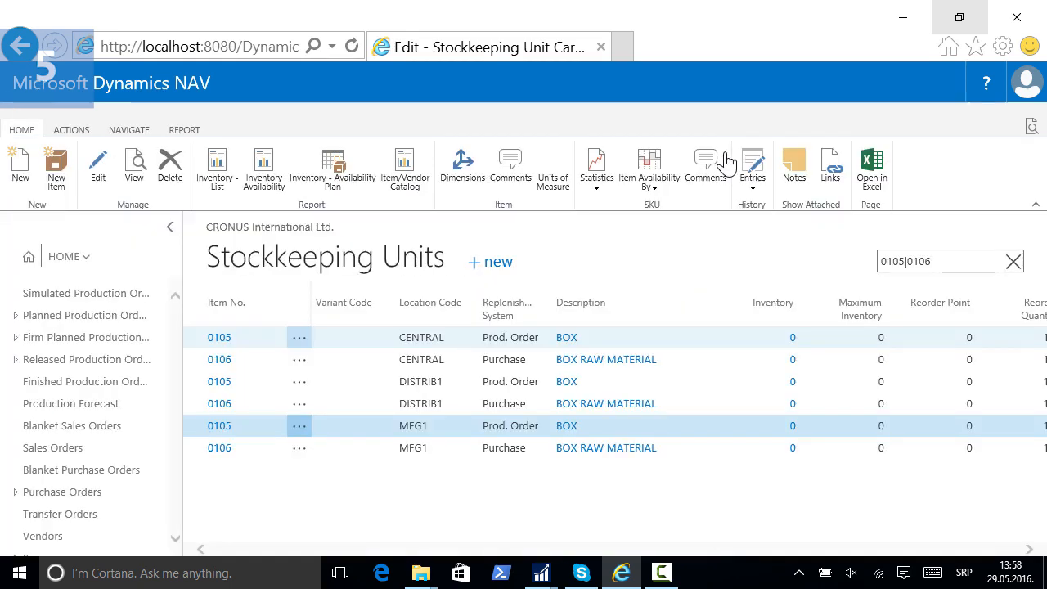
click(299, 450)
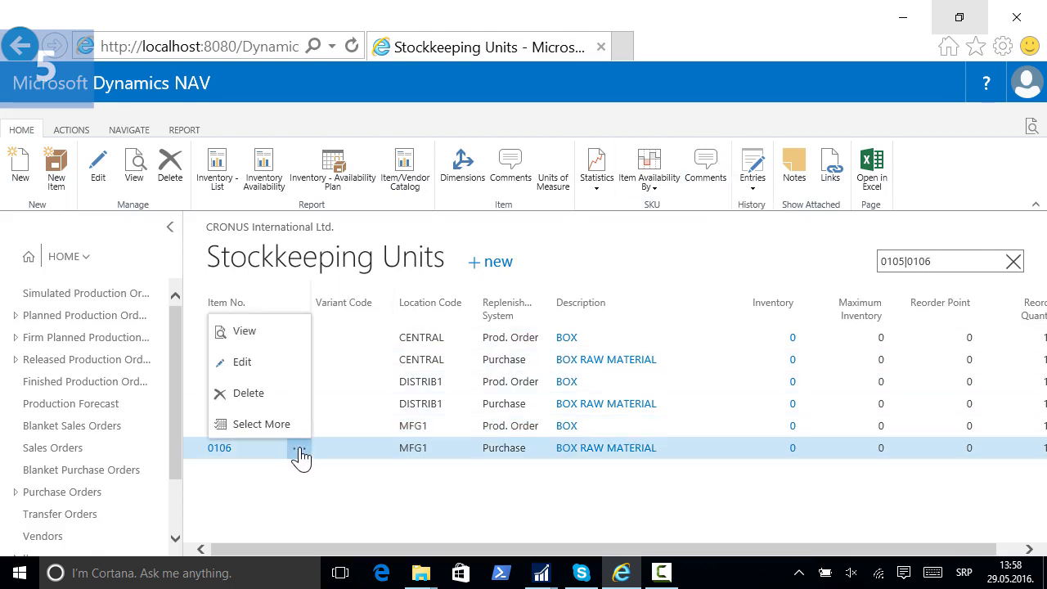
click(270, 369)
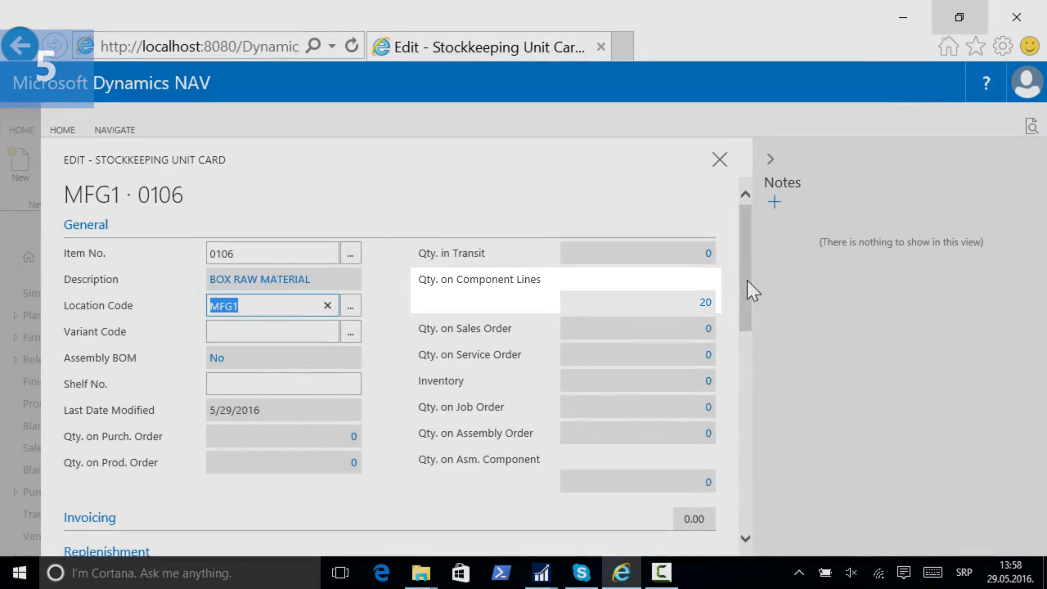
drag(747, 280, 762, 395)
click(351, 274)
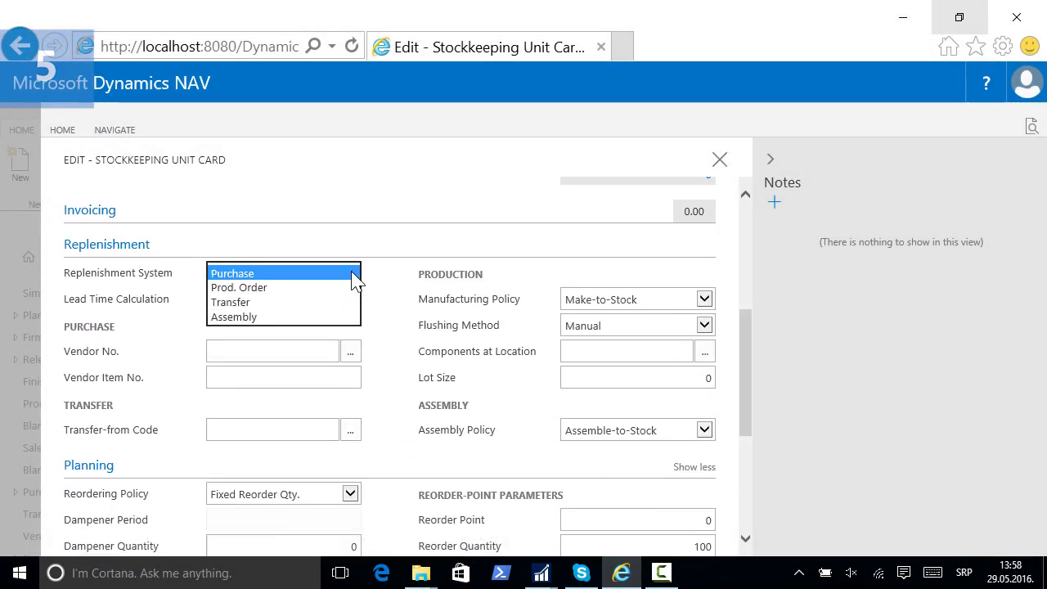
click(292, 302)
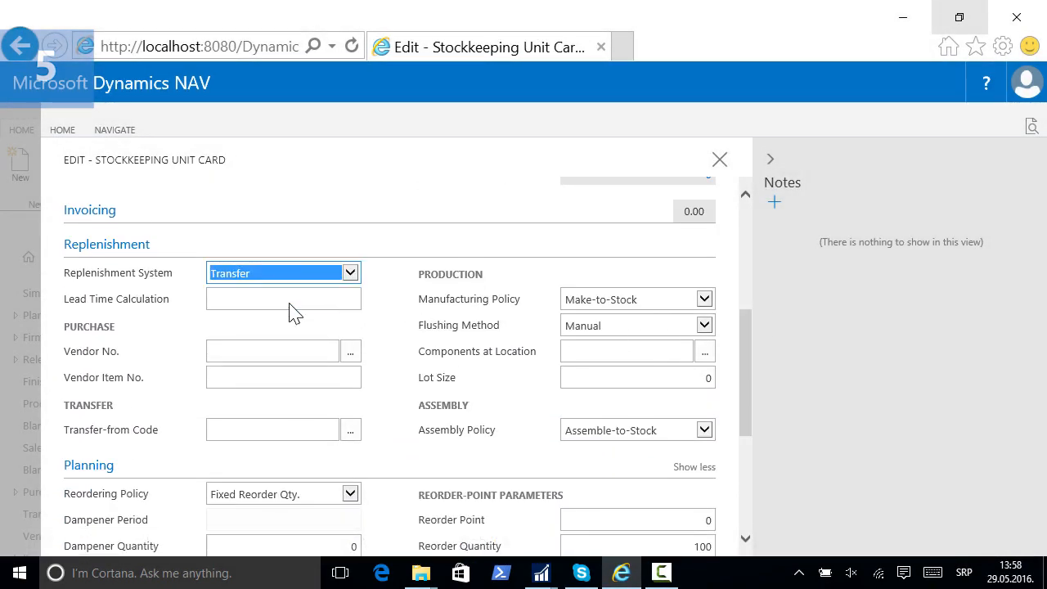
click(351, 434)
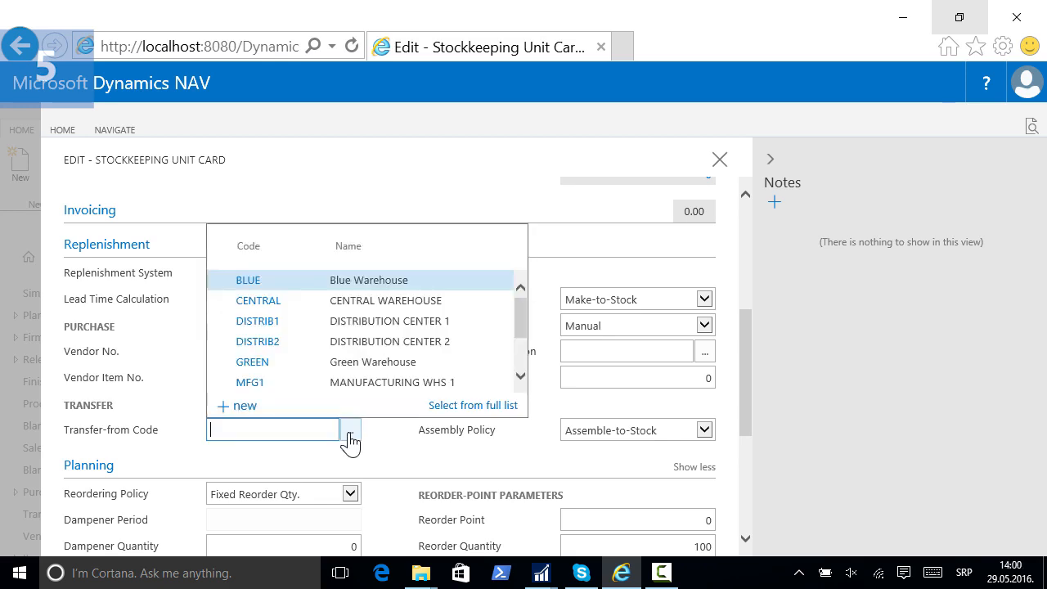
click(258, 327)
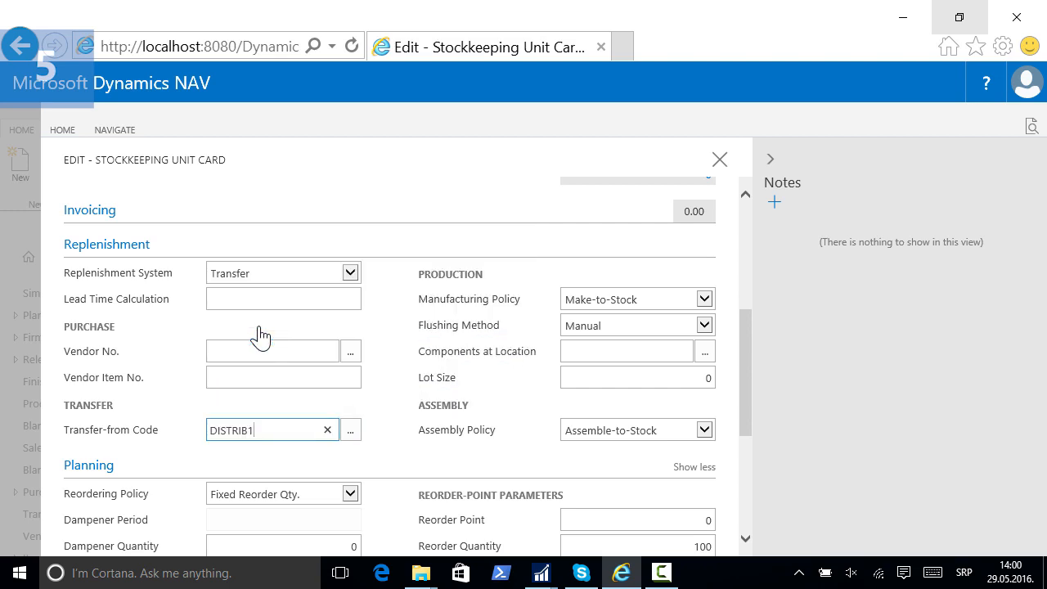
drag(743, 421, 753, 469)
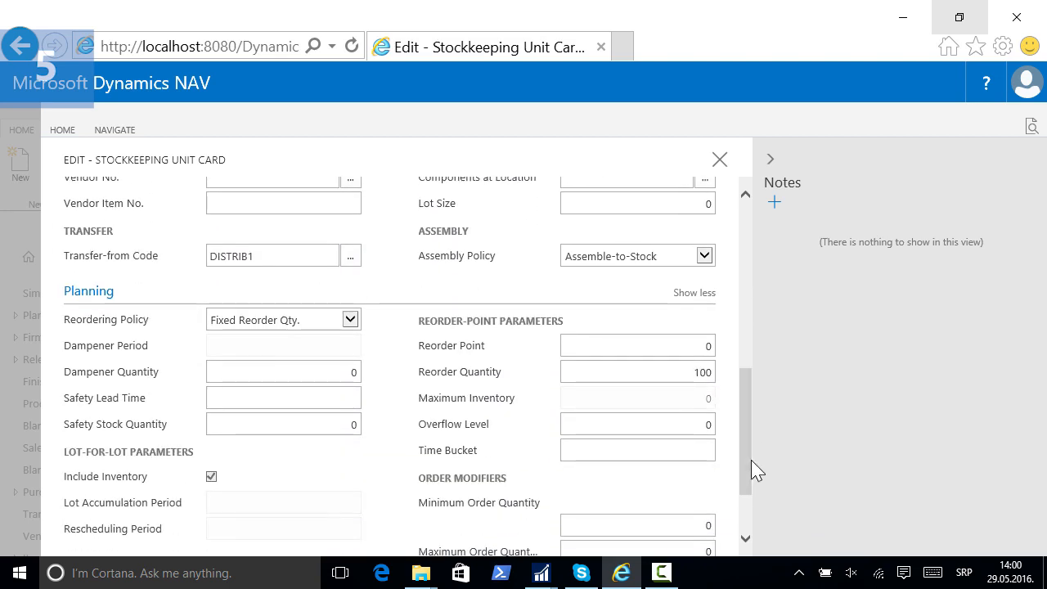
click(720, 160)
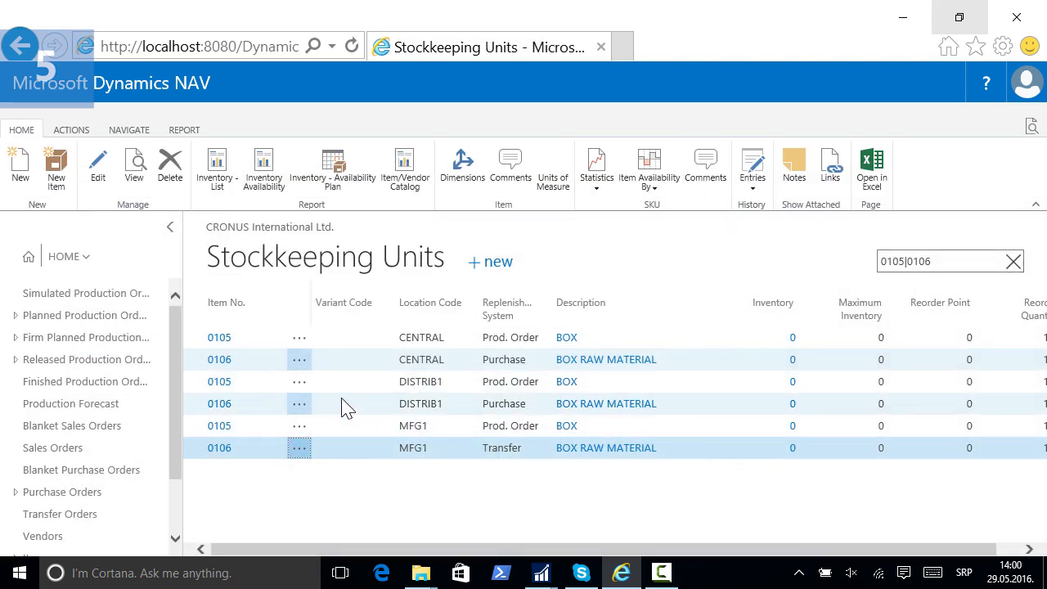
On the DISTRIB1 stockkeeping unit of item 0106, set Replenishment System to Transfer and Transfer-from Code to CENTRAL.
click(300, 404)
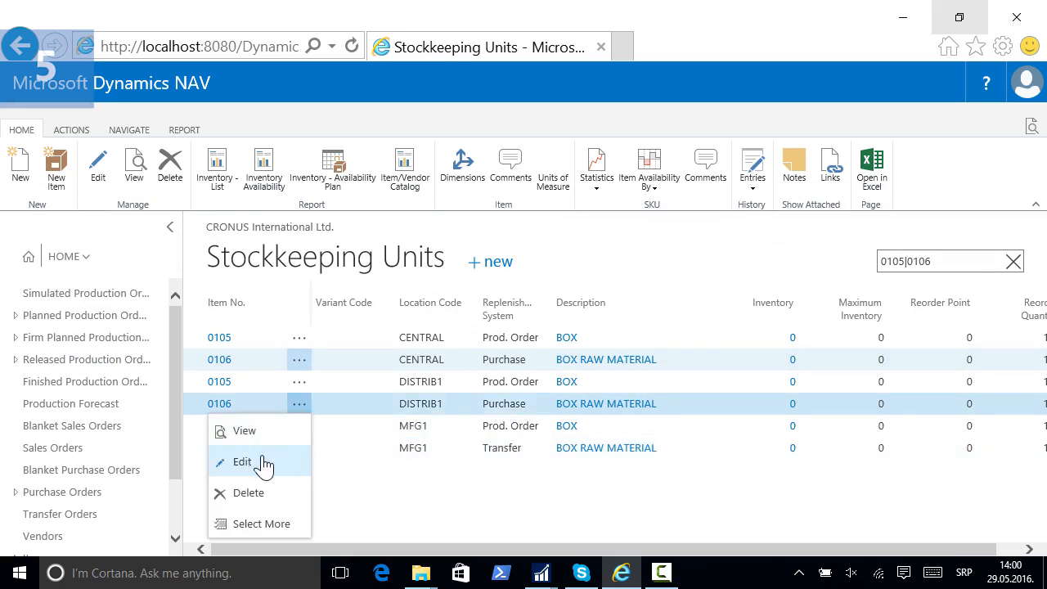
click(242, 463)
drag(745, 327, 747, 421)
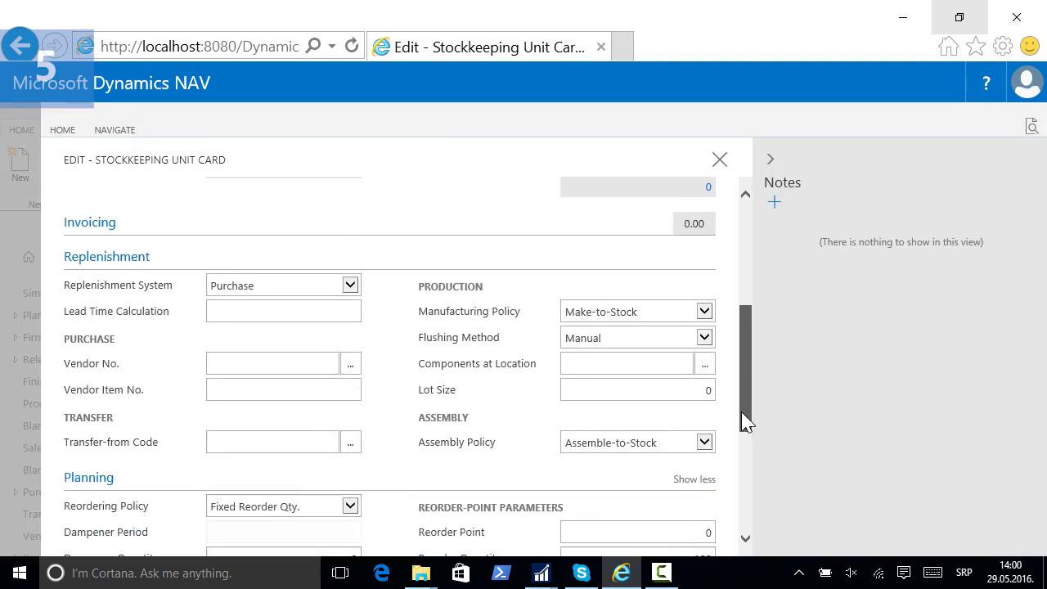
click(350, 285)
click(311, 327)
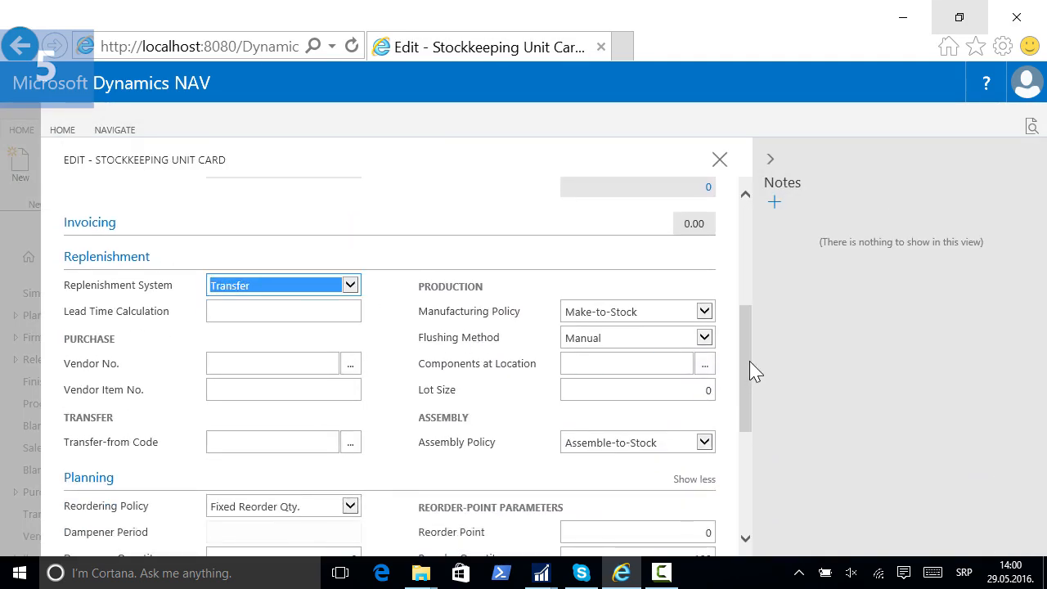
scroll(753, 371, down, 1)
click(350, 390)
click(255, 262)
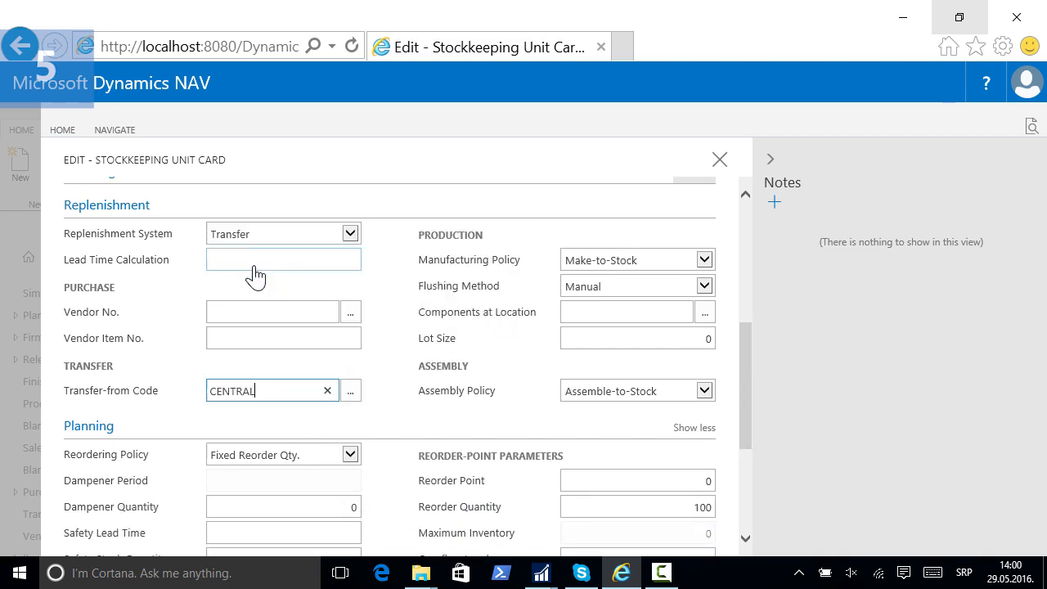
scroll(753, 426, down, 3)
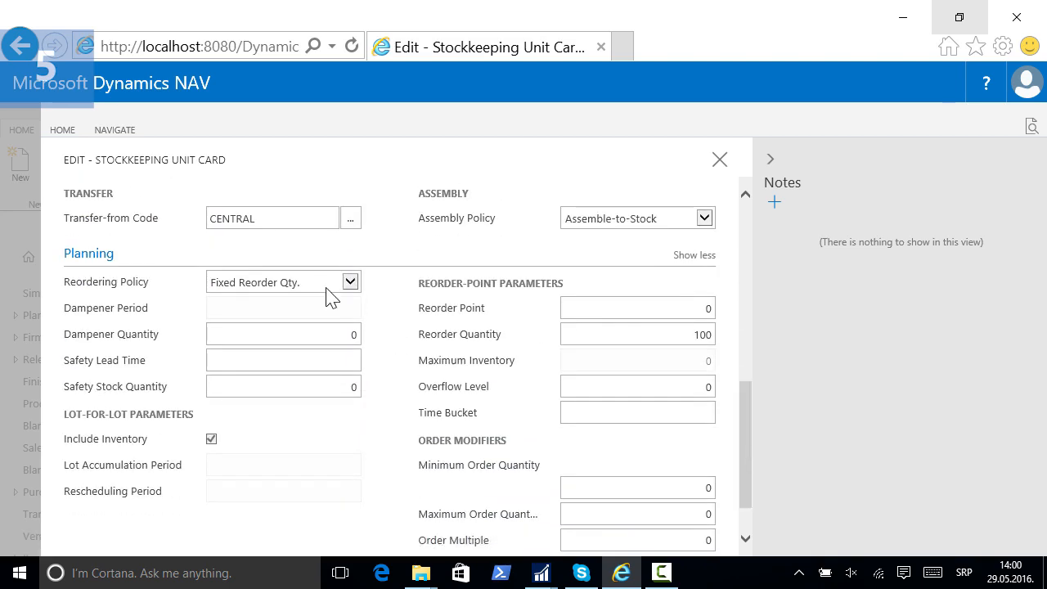
click(722, 162)
Fill in the Vendor No. on the CENTRAL stockkeeping unit of item 0106 and close the card.
click(300, 359)
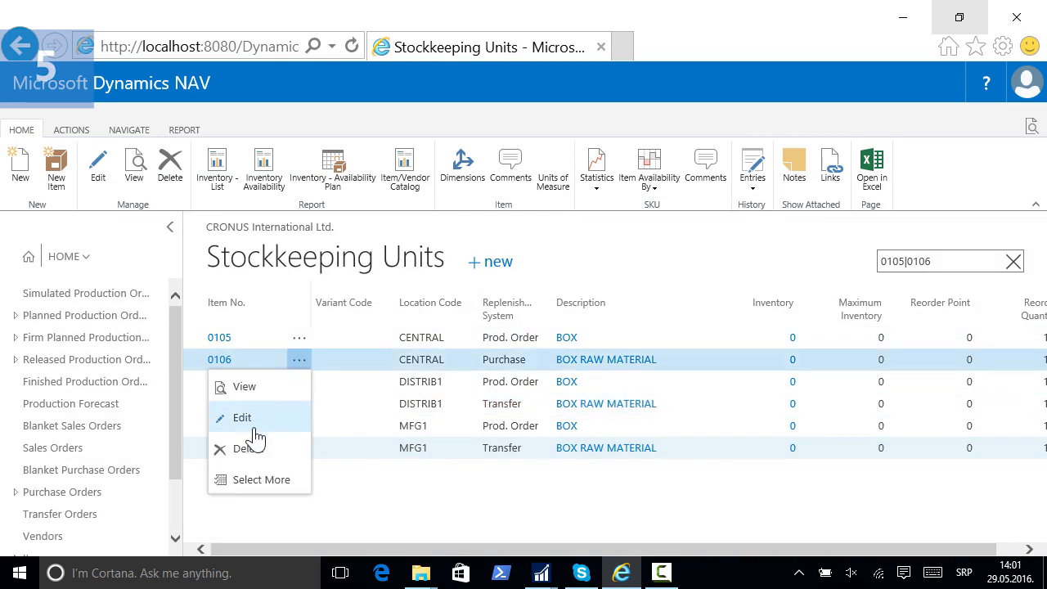
click(246, 424)
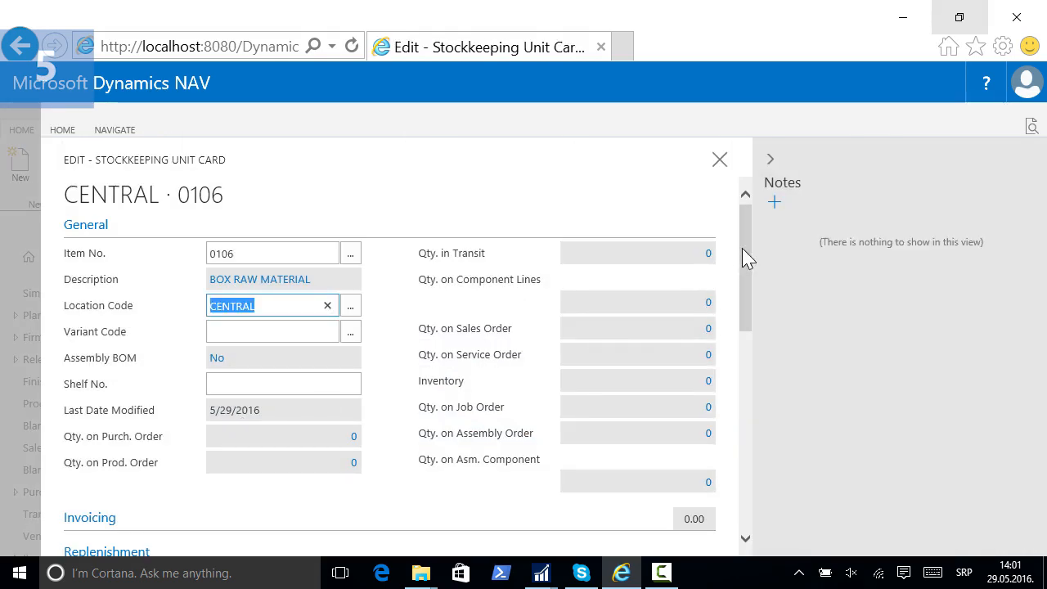
drag(748, 256, 754, 371)
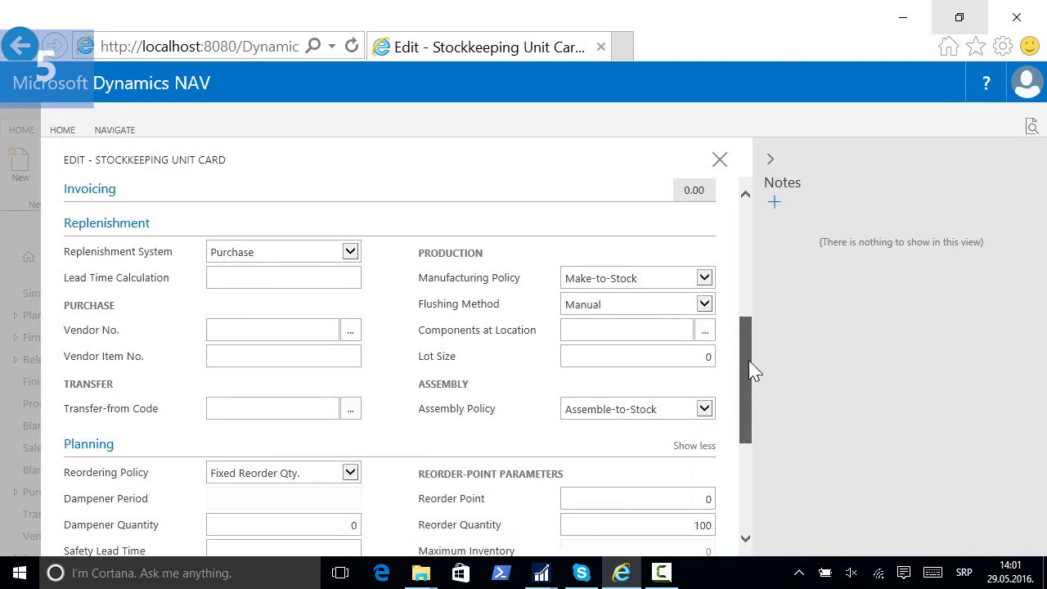
click(351, 332)
click(255, 399)
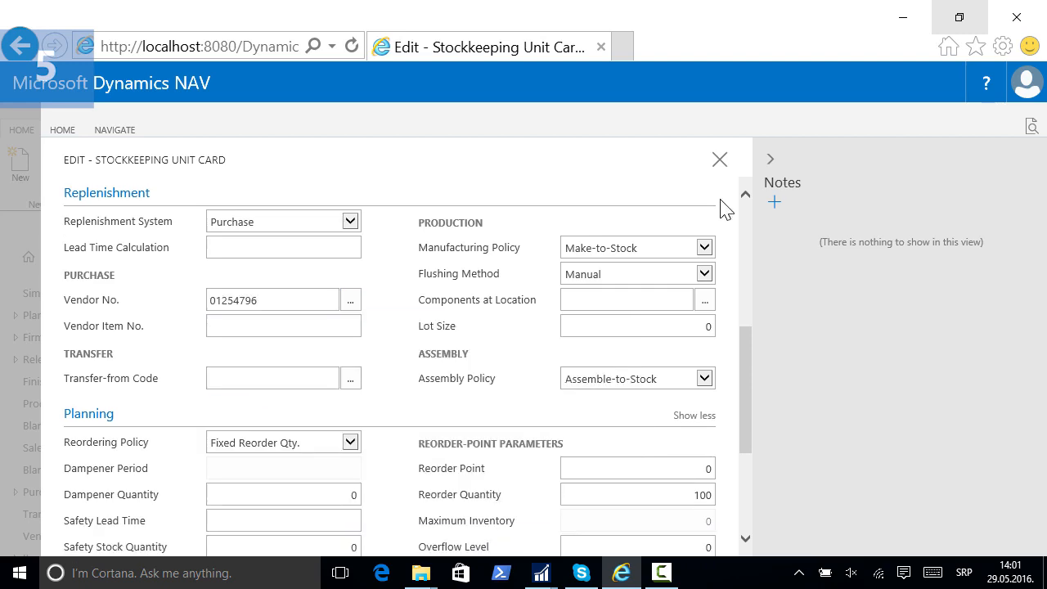
click(720, 159)
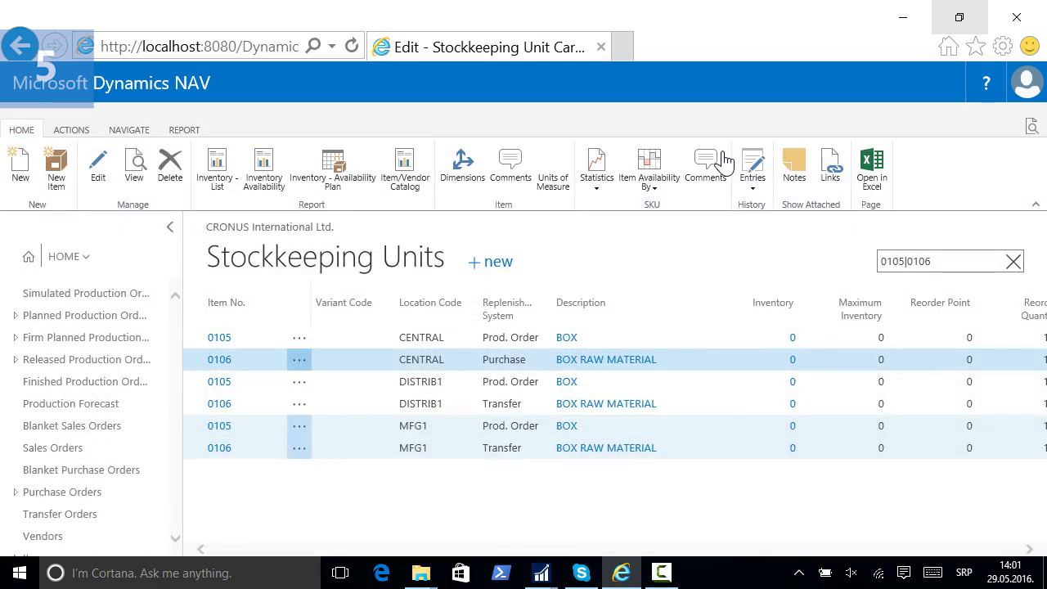
Search for the requisition worksheet page and open it.
click(1033, 129)
text(req)
click(334, 293)
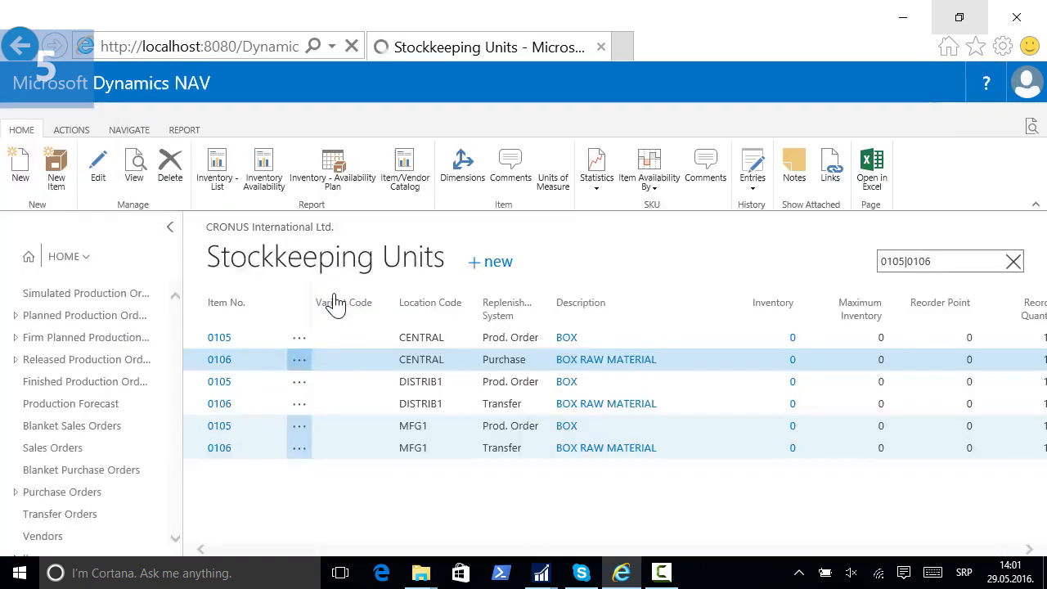
click(155, 235)
Calculate the plan in the requisition worksheet for item 0106 only, using the preset 2017 dates and forecast.
click(111, 170)
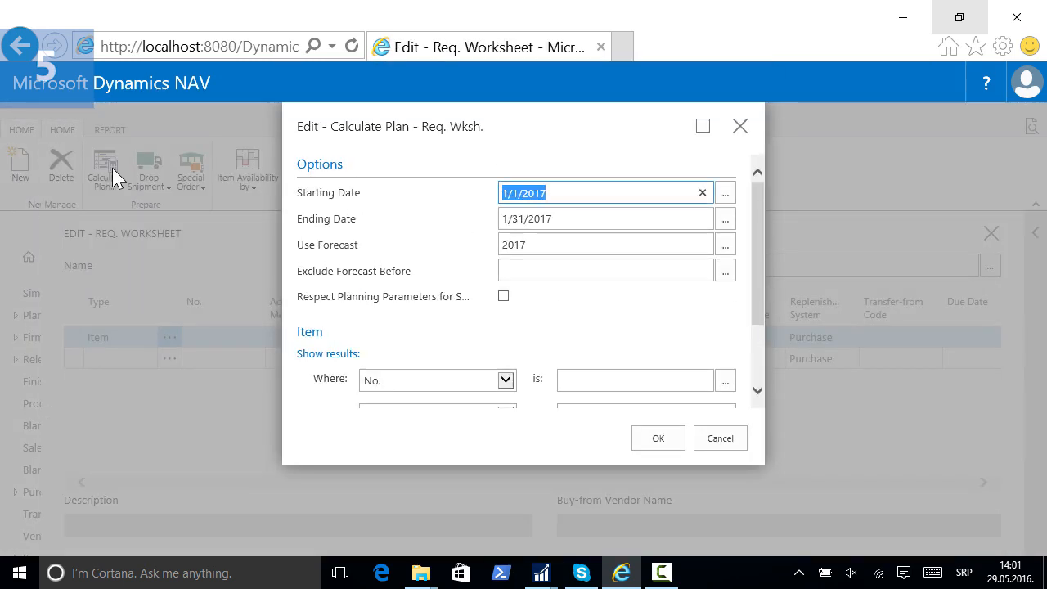
click(643, 378)
text(0106)
key(Tab)
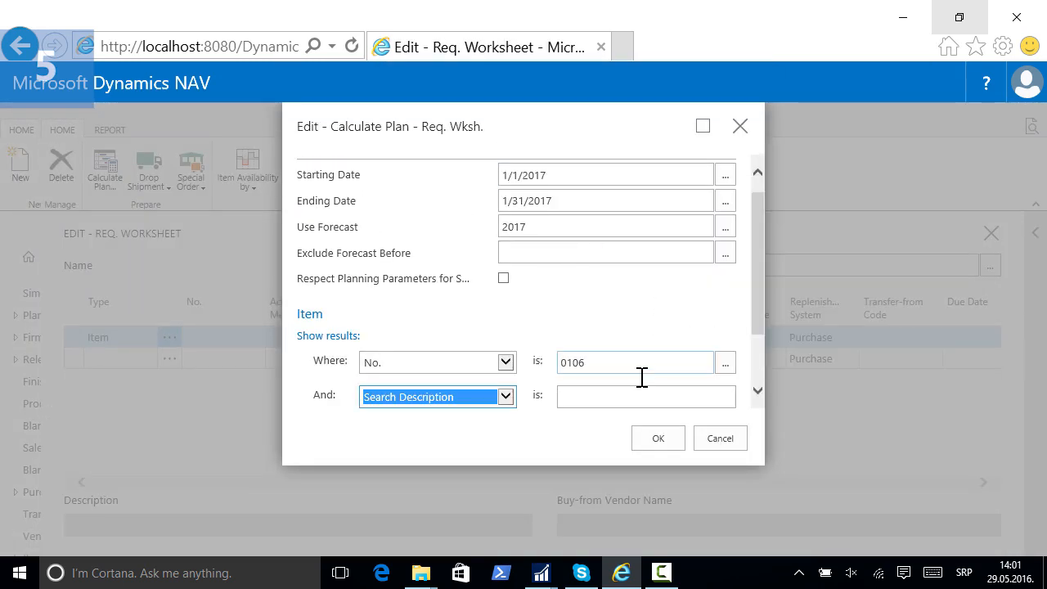
click(661, 442)
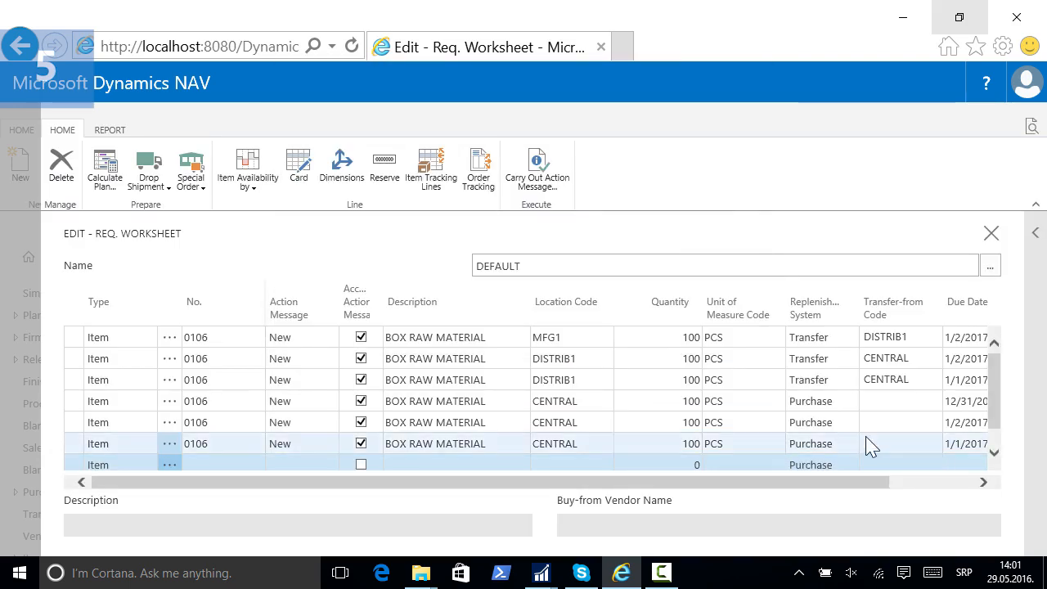
Examine the quantities and transfer-from codes of the planned transfer lines for MFG1 and DISTRIB1.
click(666, 341)
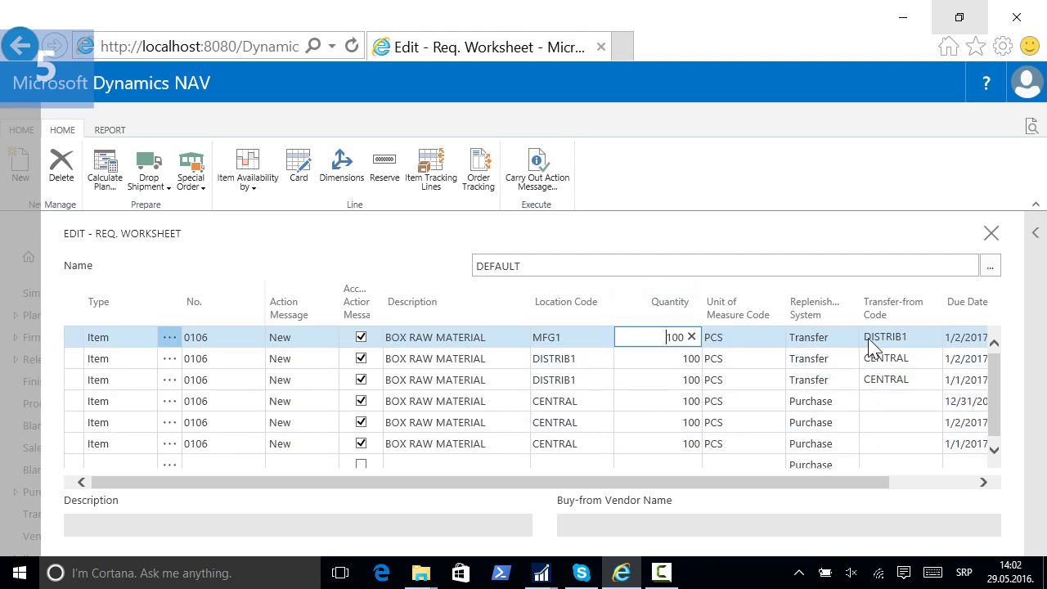
click(636, 363)
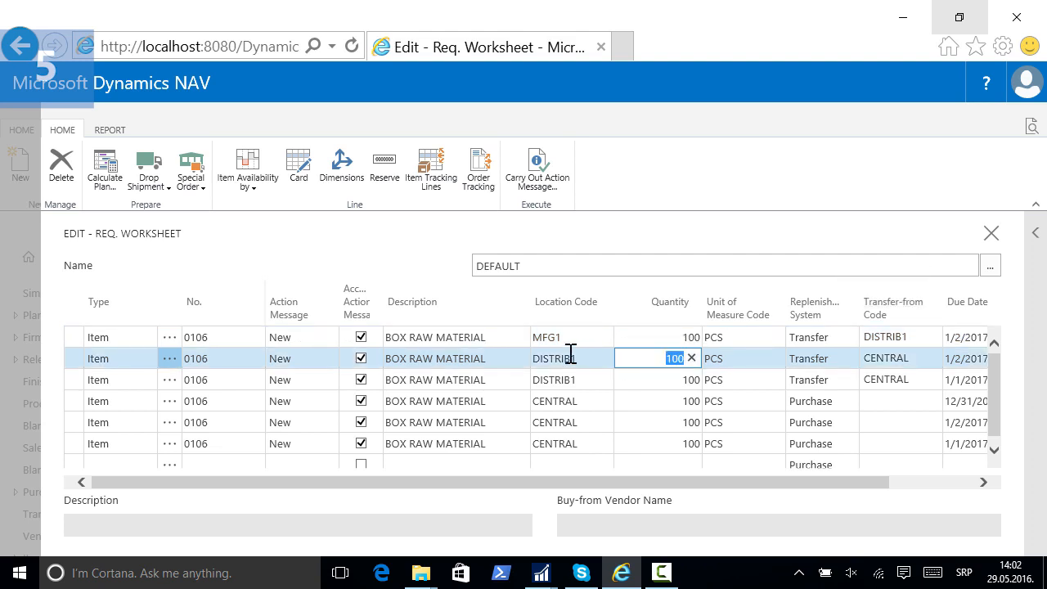
click(885, 361)
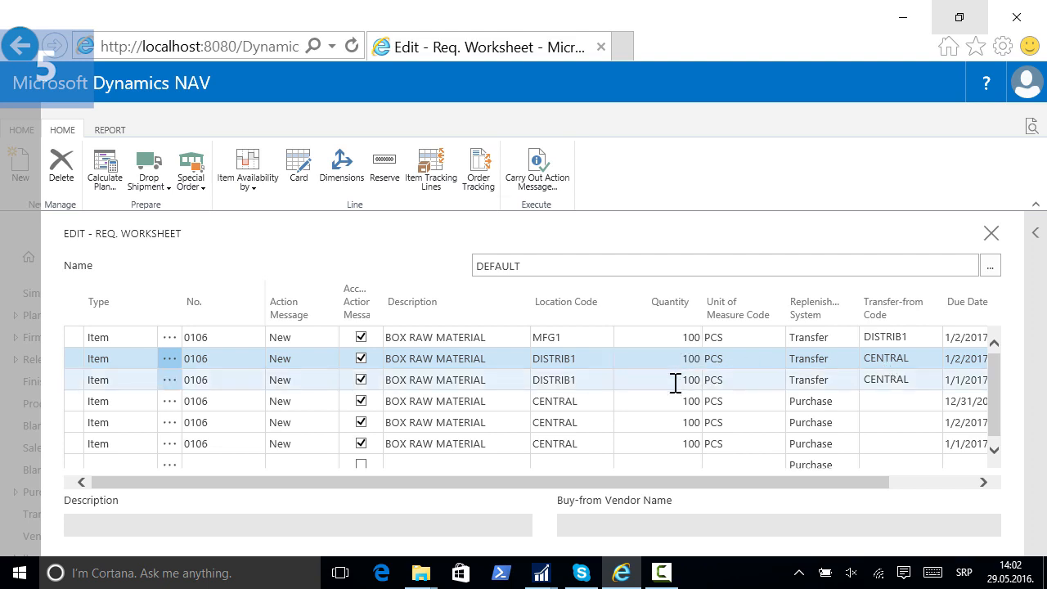
click(675, 381)
click(896, 383)
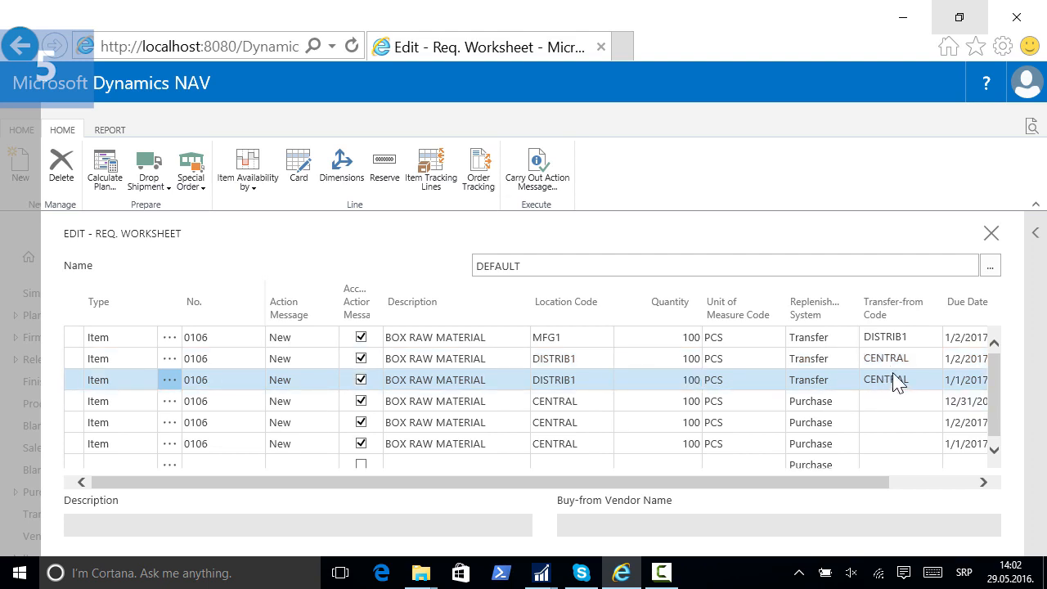